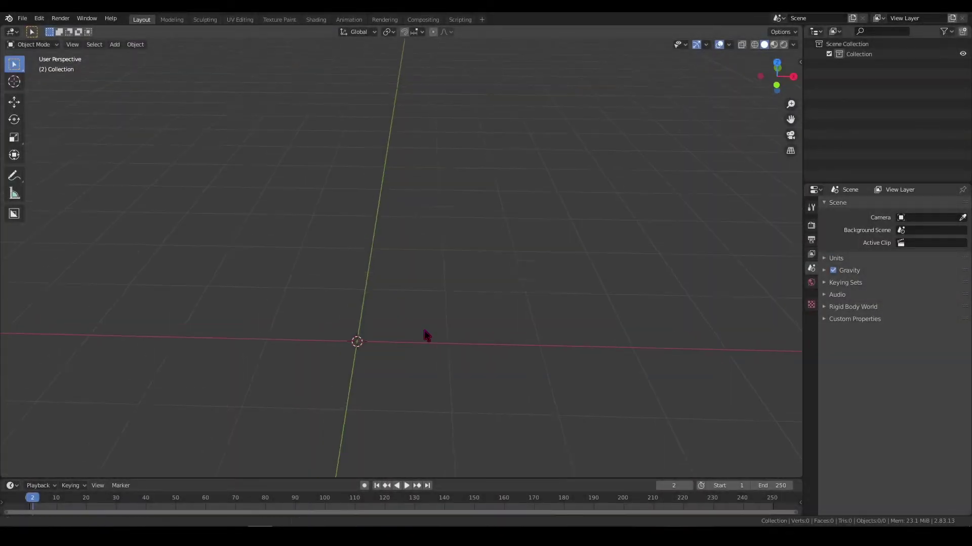
- Add a cube to the empty scene
mouse_move(519, 304)
middle_mouse_down()
mouse_move(484, 265)
mouse_move(532, 326)
mouse_move(351, 341)
mouse_move(445, 293)
mouse_move(408, 293)
middle_mouse_up()
key("shift+a")
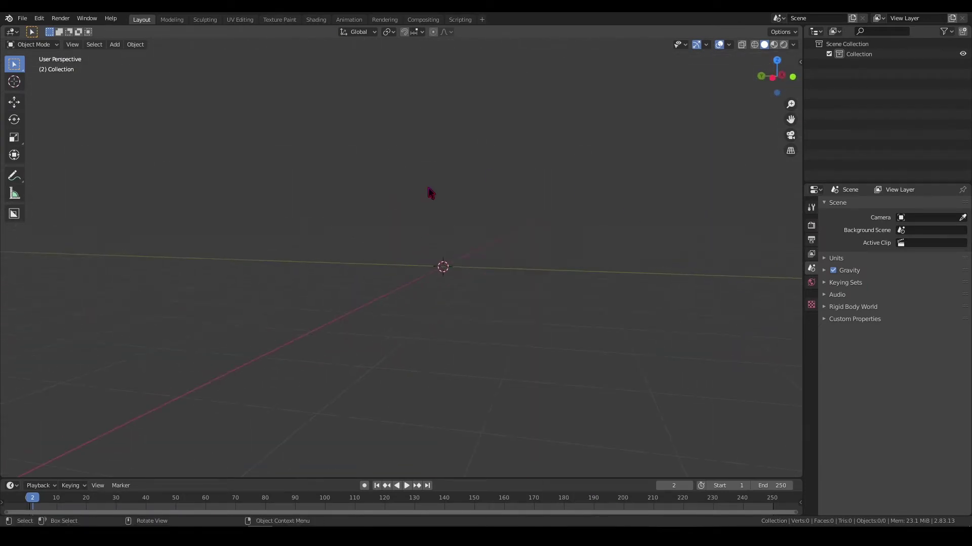
mouse_move(430, 193)
middle_mouse_down()
mouse_move(449, 240)
mouse_move(445, 136)
mouse_move(442, 212)
mouse_move(488, 246)
mouse_move(570, 212)
mouse_move(456, 172)
mouse_move(460, 245)
mouse_move(492, 143)
mouse_move(510, 222)
mouse_move(471, 235)
mouse_move(475, 263)
mouse_move(493, 269)
middle_mouse_up()
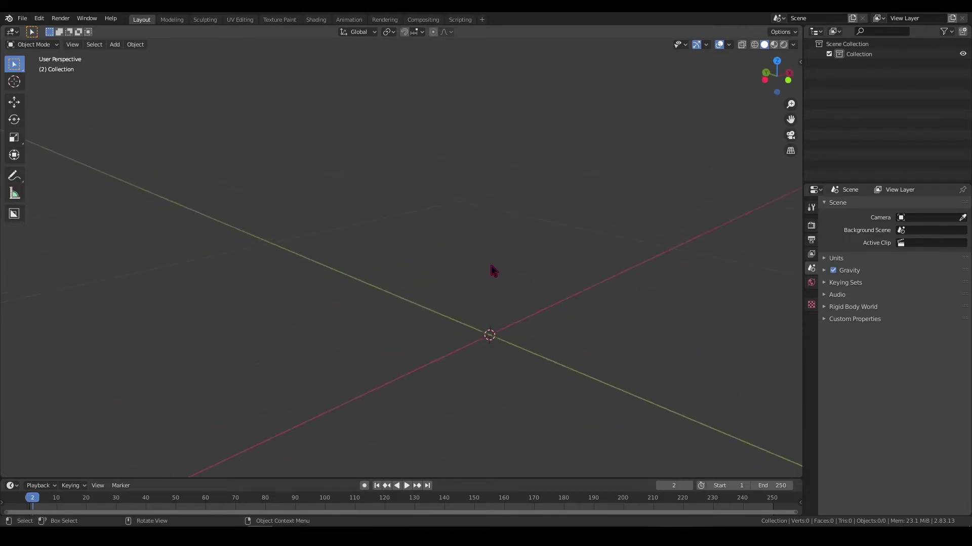
key("shift+a")
left_click(570, 276)
- Enter Edit Mode on the cube and select its front face
scroll(562, 338, "down", 5)
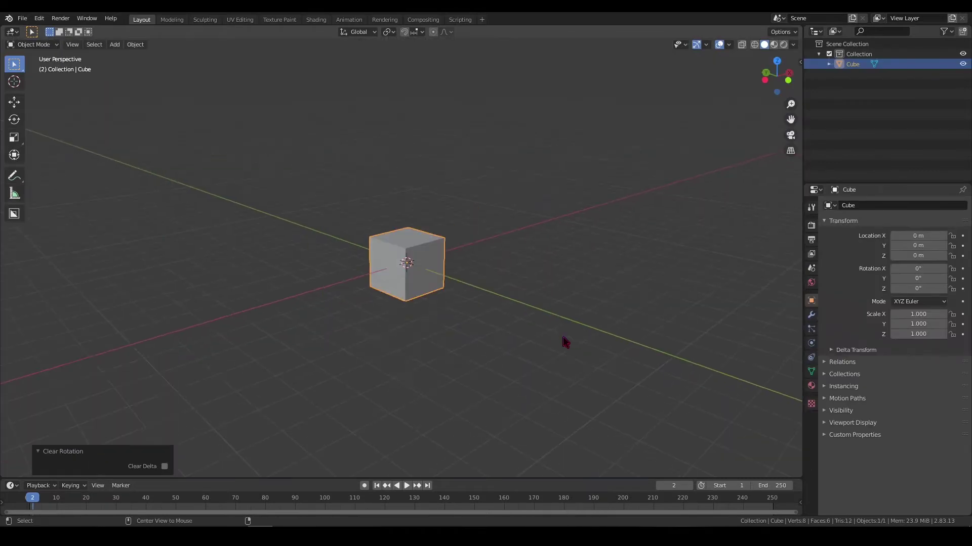
key("Tab")
scroll(563, 338, "up", 3)
middle_click_drag(451, 276, 525, 325)
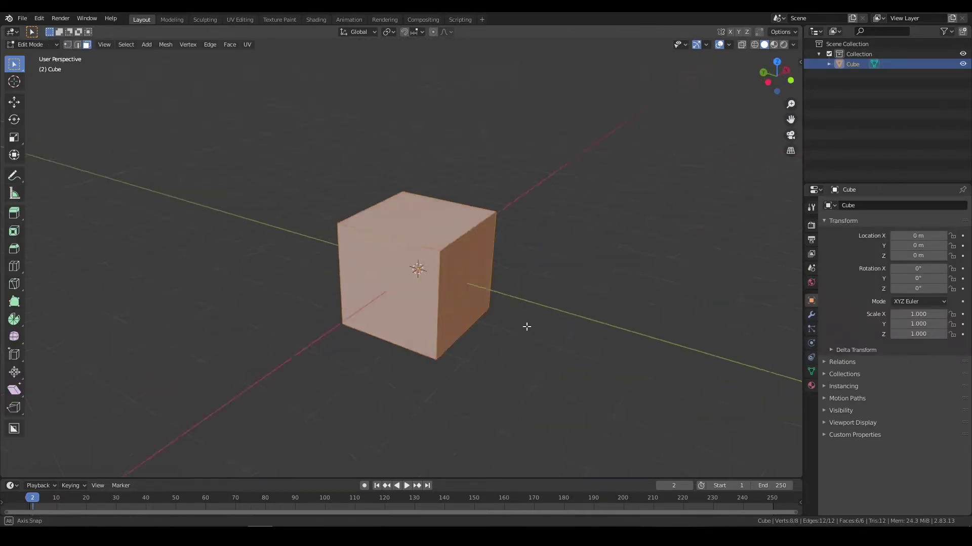
left_click(447, 253)
mouse_move(484, 269)
middle_mouse_down()
mouse_move(463, 268)
mouse_move(510, 299)
middle_mouse_up()
scroll(510, 299, "down", 2)
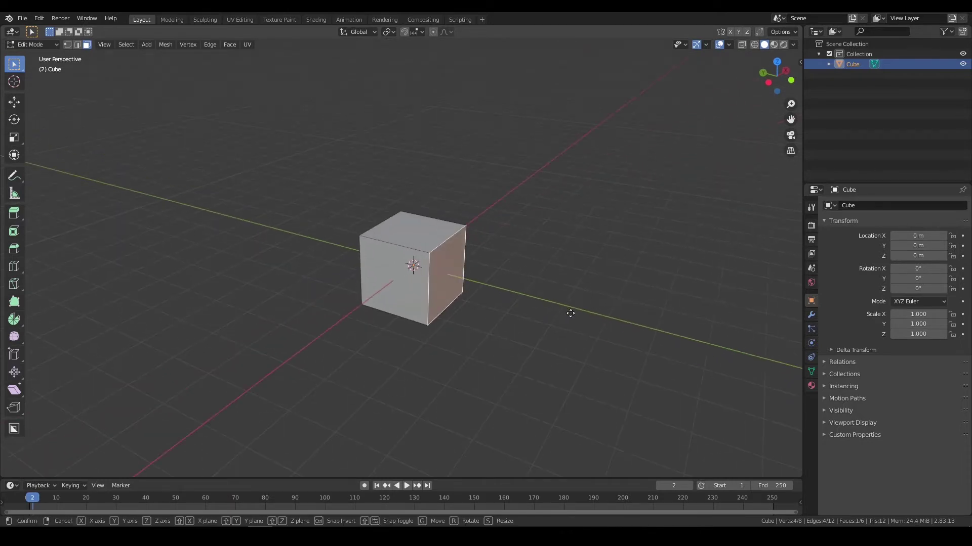
- Move the front face along Y to stretch the cube
key("g")
key("y")
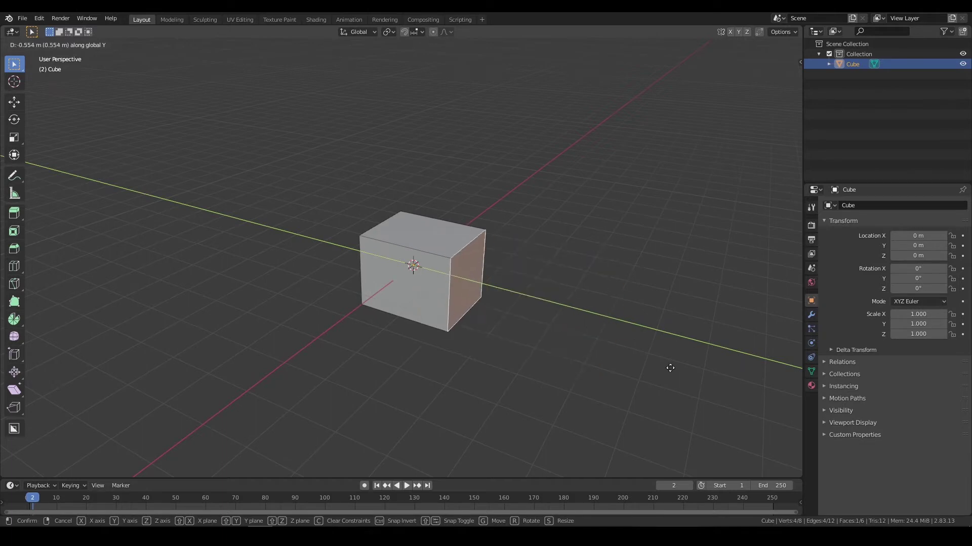
left_click(581, 327)
key("g")
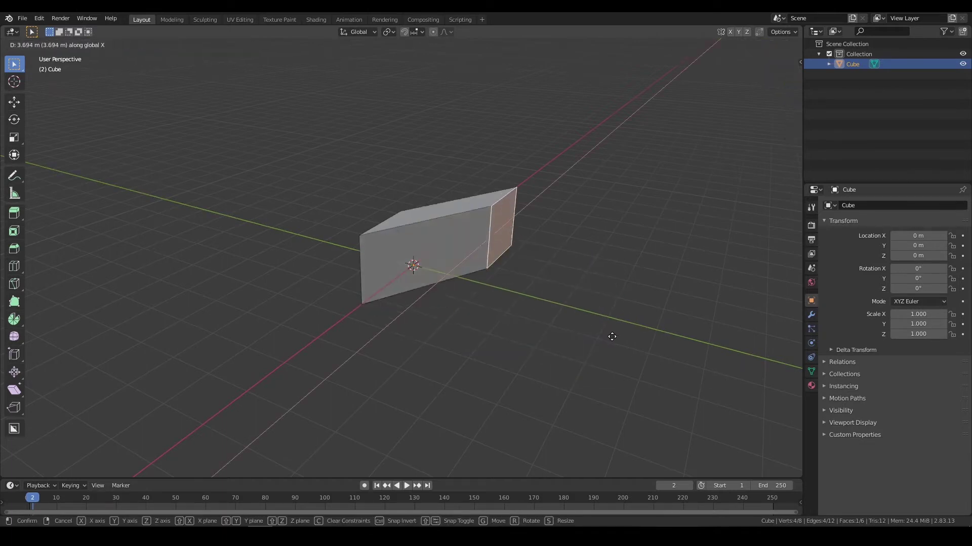
key("y")
left_click(595, 312)
- Extrude the box's end face outward 2.5816 m into a second section
mouse_move(595, 312)
middle_mouse_down()
mouse_move(572, 327)
mouse_move(514, 324)
middle_mouse_up()
key("Escape")
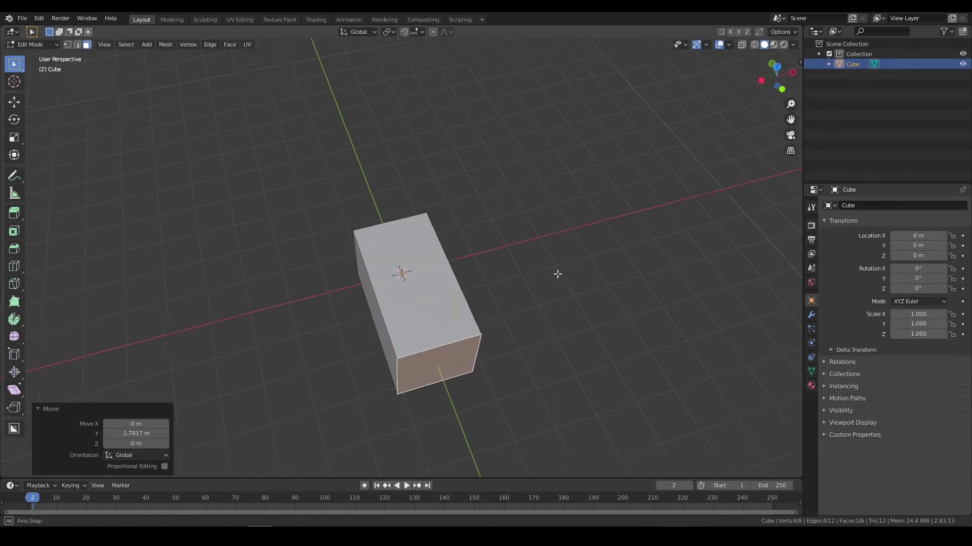
mouse_move(560, 271)
middle_mouse_down()
mouse_move(560, 254)
mouse_move(548, 297)
mouse_move(593, 292)
middle_mouse_up()
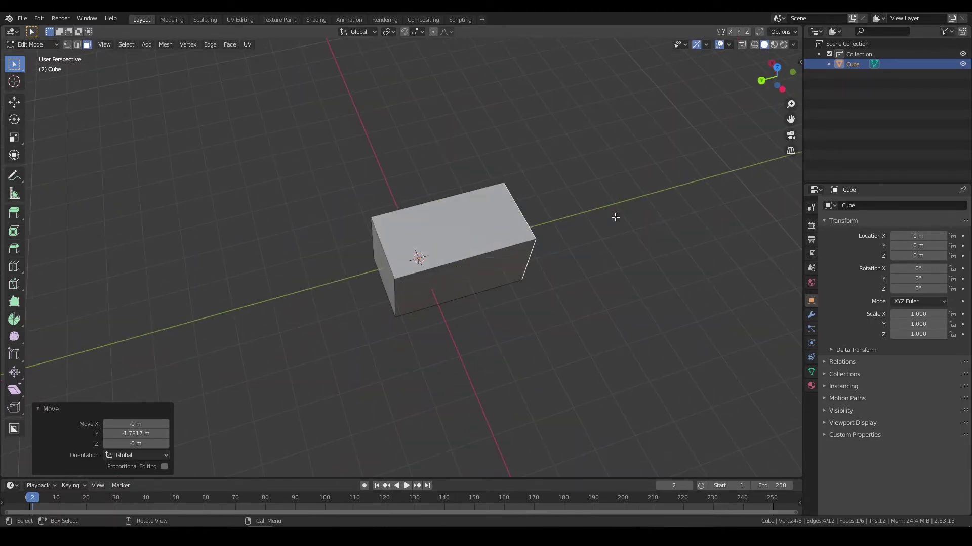
mouse_move(614, 217)
middle_mouse_down()
mouse_move(397, 258)
mouse_move(434, 252)
middle_mouse_up()
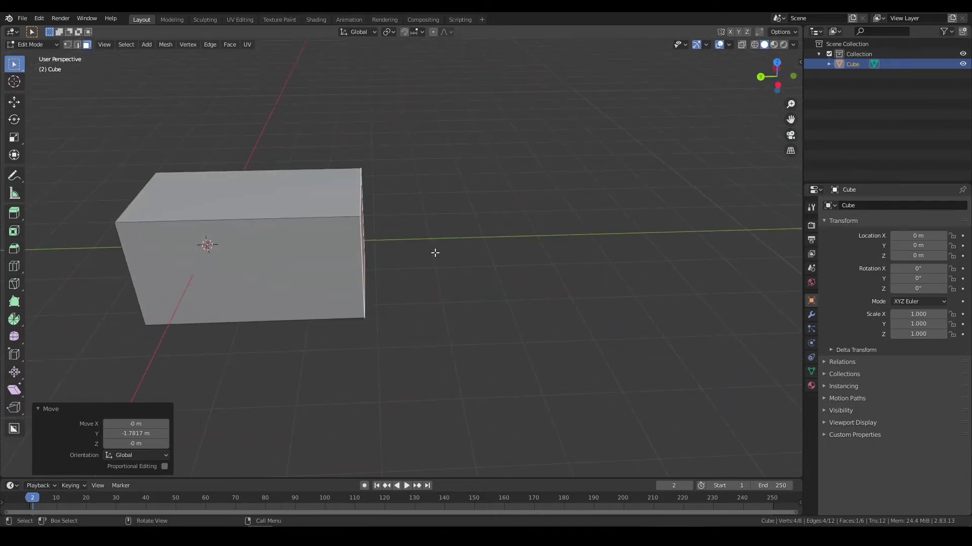
key("e")
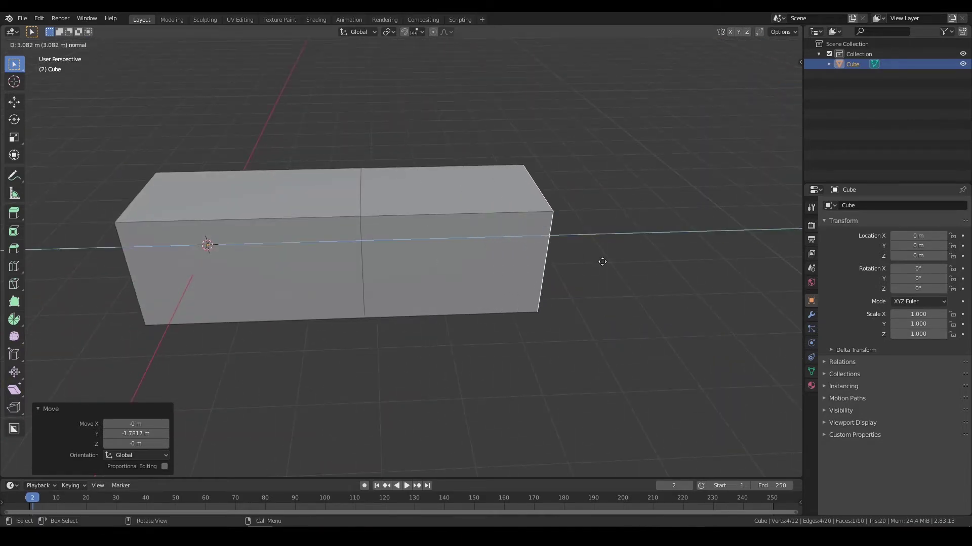
left_click(556, 268)
middle_click_drag(508, 270, 409, 196)
- Select the box's middle edge loop in edge mode, then toggle out of Edit Mode and back
left_click(78, 45)
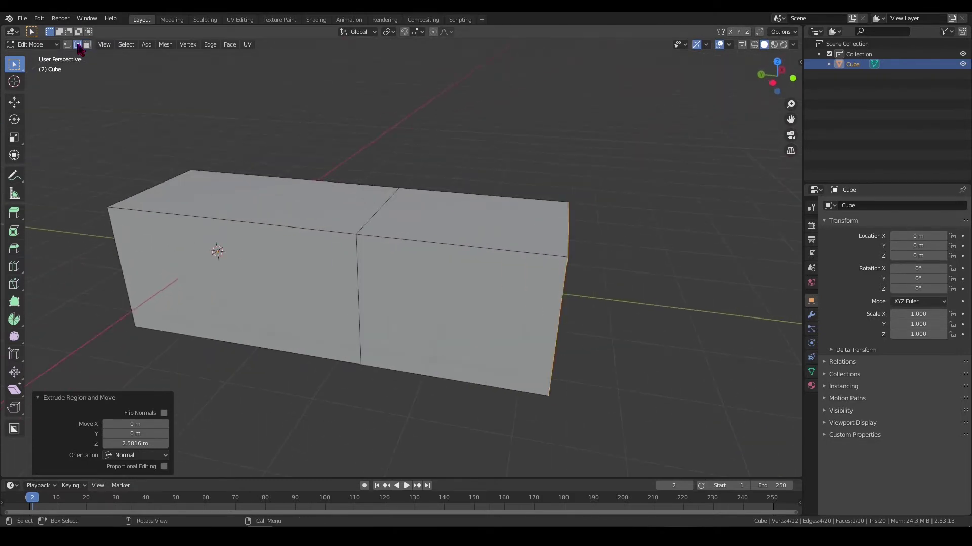
left_click(377, 219, "alt")
mouse_move(494, 257)
middle_mouse_down()
mouse_move(351, 256)
mouse_move(312, 269)
mouse_move(373, 253)
mouse_move(434, 351)
middle_mouse_up()
key("Tab")
key("x")
mouse_move(722, 308)
middle_mouse_down()
mouse_move(503, 310)
mouse_move(502, 204)
mouse_move(562, 206)
middle_mouse_up()
key("Tab")
- Select the whole mesh, then switch to Object Mode and back to Edit Mode
key("a")
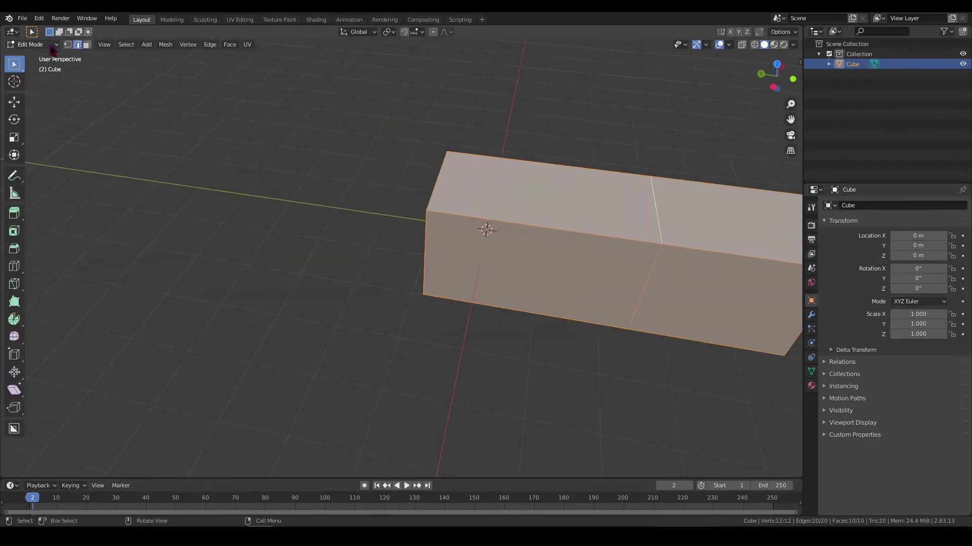
left_click(52, 47)
left_click(46, 59)
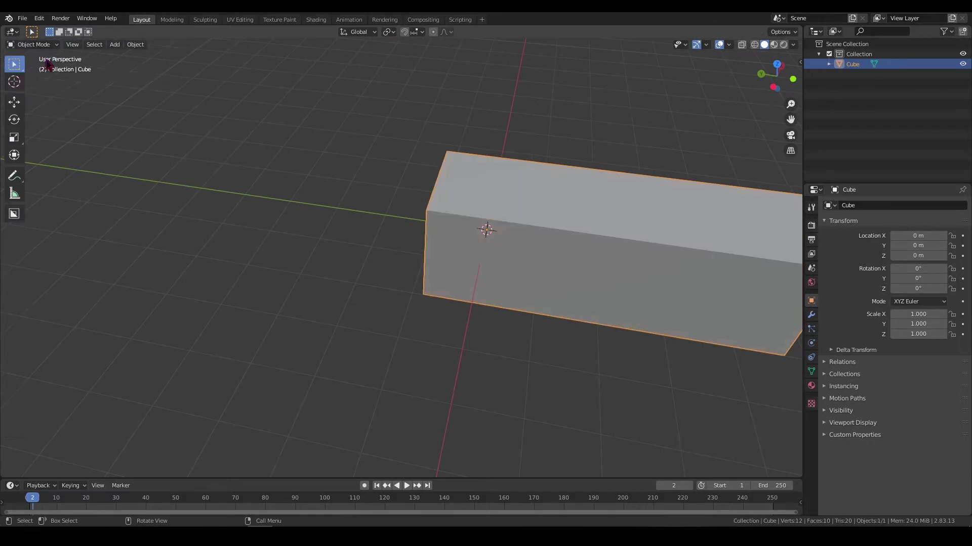
left_click(48, 47)
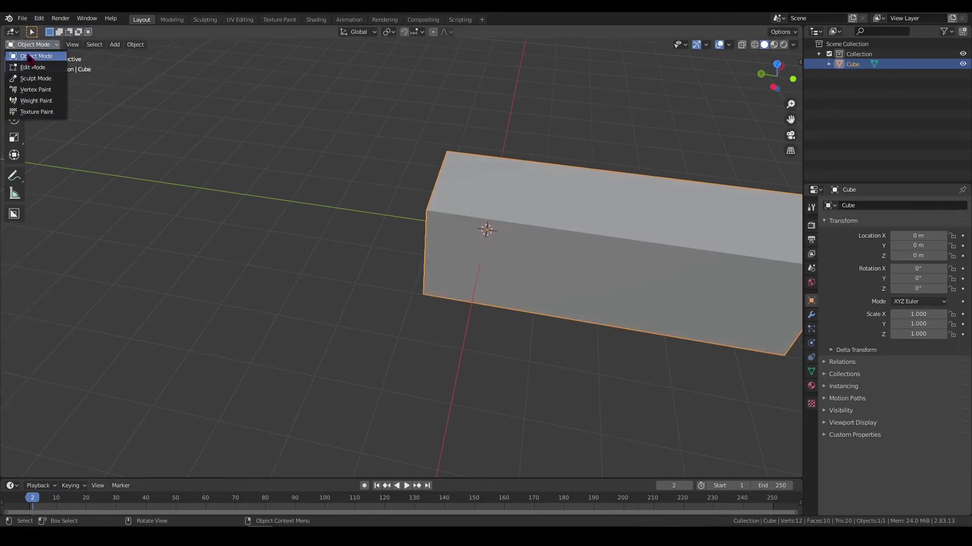
left_click(51, 68)
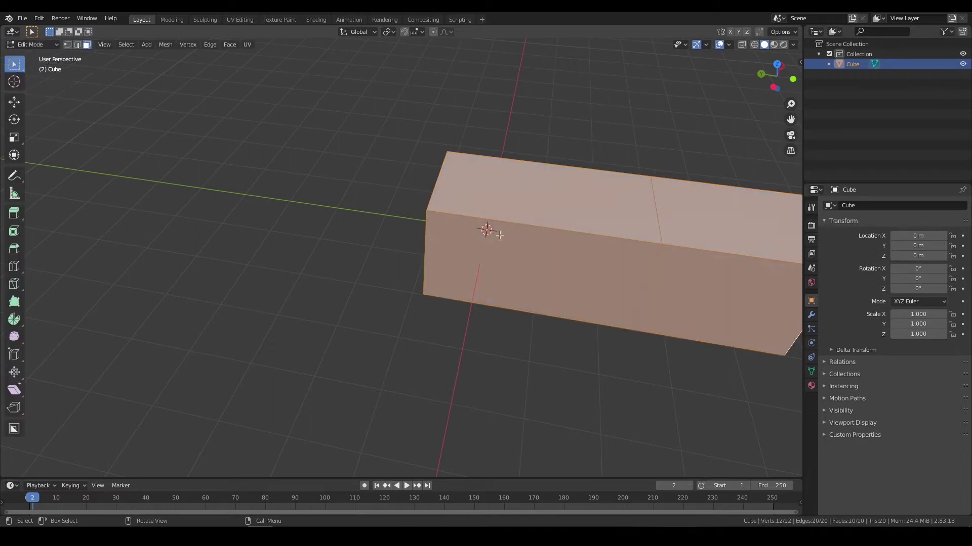
scroll(585, 286, "down", 3)
middle_click_drag(586, 287, 531, 286)
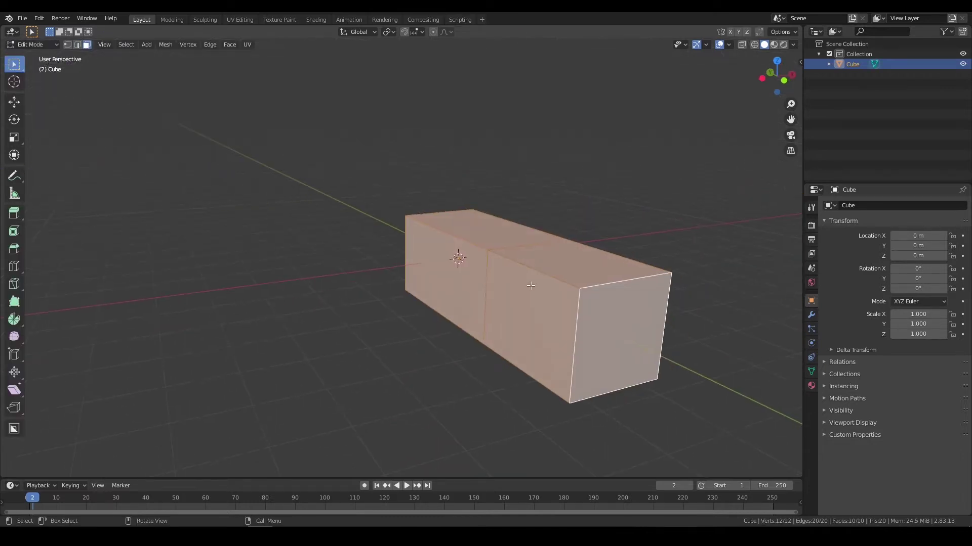
- Inset the box's end face and extrude it outward into a block
left_click(536, 303)
key("i")
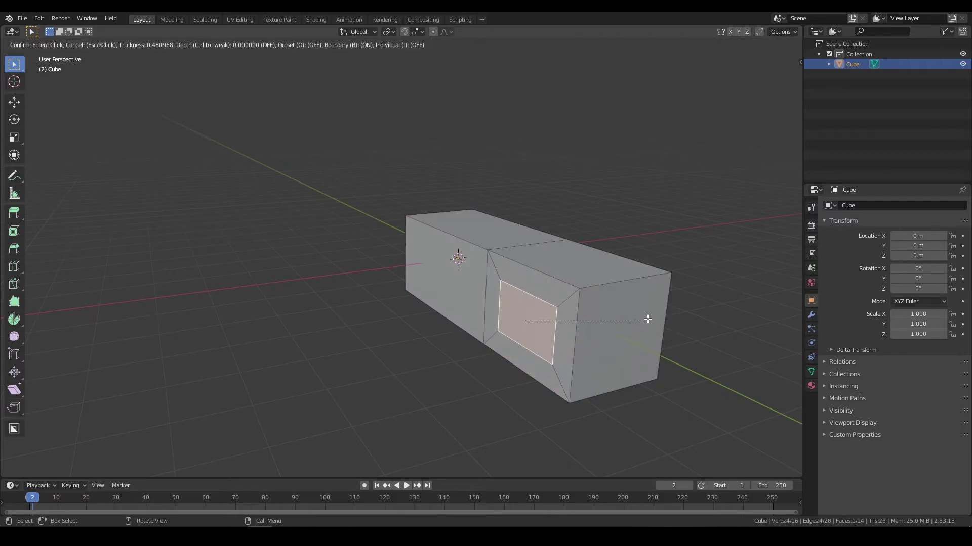
left_click(638, 317)
key("e")
mouse_move(633, 315)
middle_mouse_down()
mouse_move(603, 304)
mouse_move(633, 334)
middle_mouse_up()
left_click(600, 301)
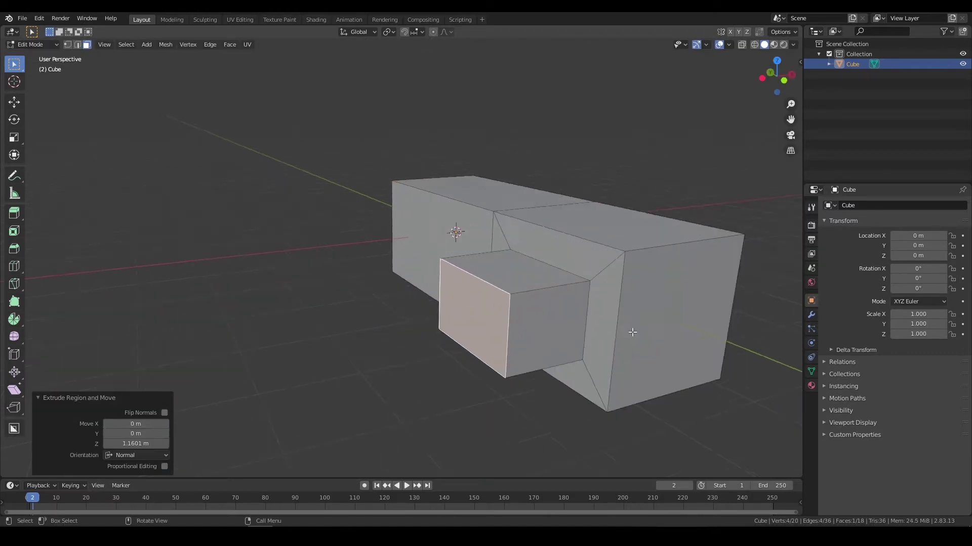
- Inset the block's front face by 0.178 m and extrude it inward as a recess
key("i")
left_click(621, 333)
key("e")
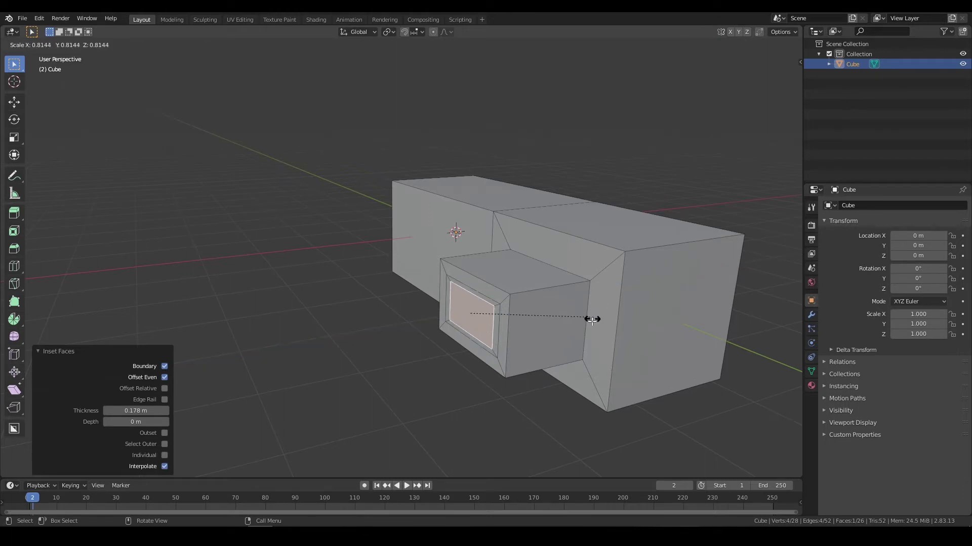
left_click(592, 319)
- Return to Object Mode and delete the box
key("Tab")
scroll(557, 314, "down", 5)
middle_click_drag(527, 311, 583, 336)
key("x")
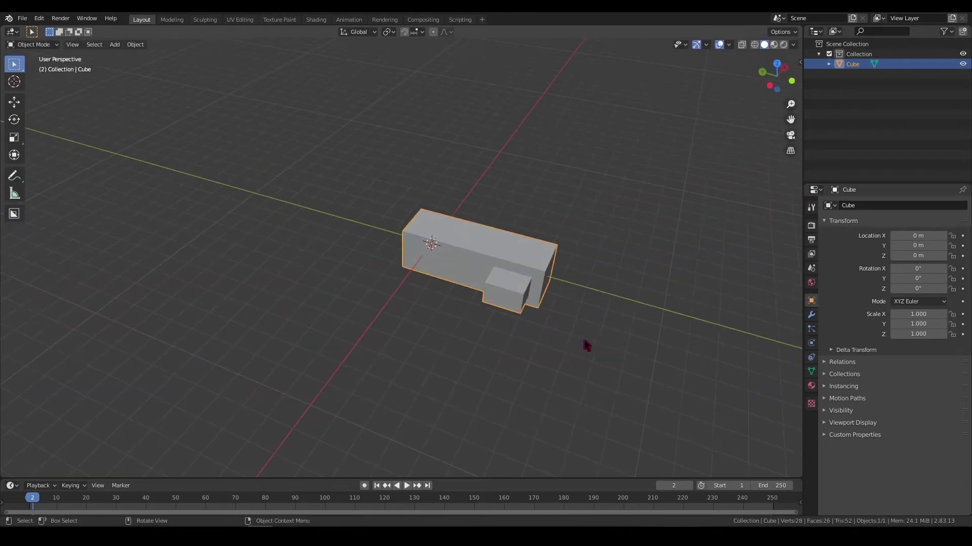
key("Delete")
key("shift+a")
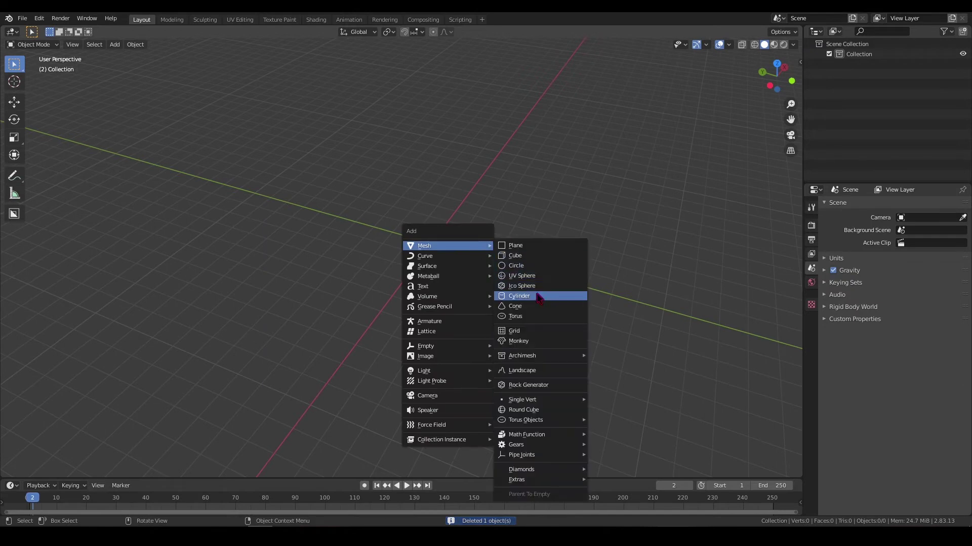
- Add a cylinder, clear its rotation, and squash it along Z to 0.674
left_click(547, 296)
key("alt+r")
scroll(478, 287, "up", 3)
middle_click_drag(478, 288, 627, 347)
scroll(626, 347, "up", 2)
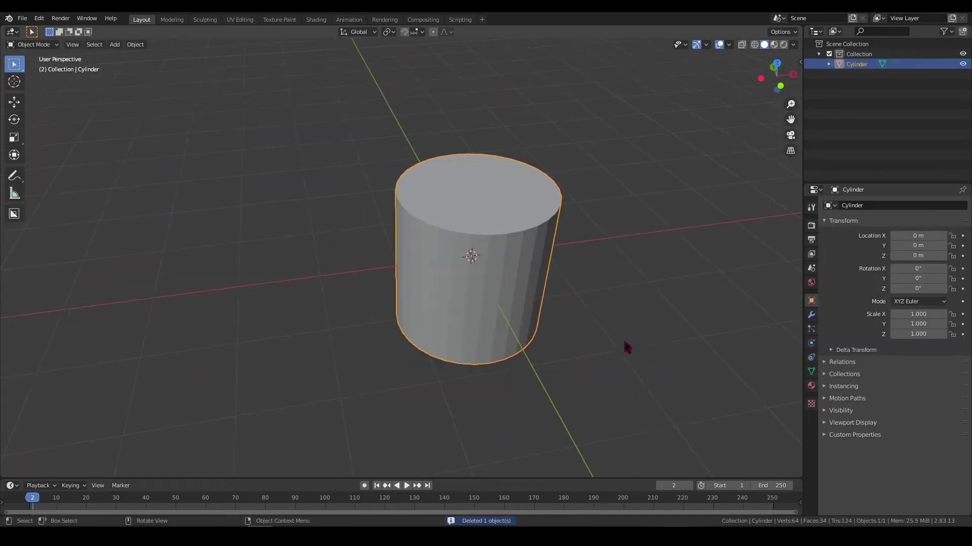
key("s")
key("z")
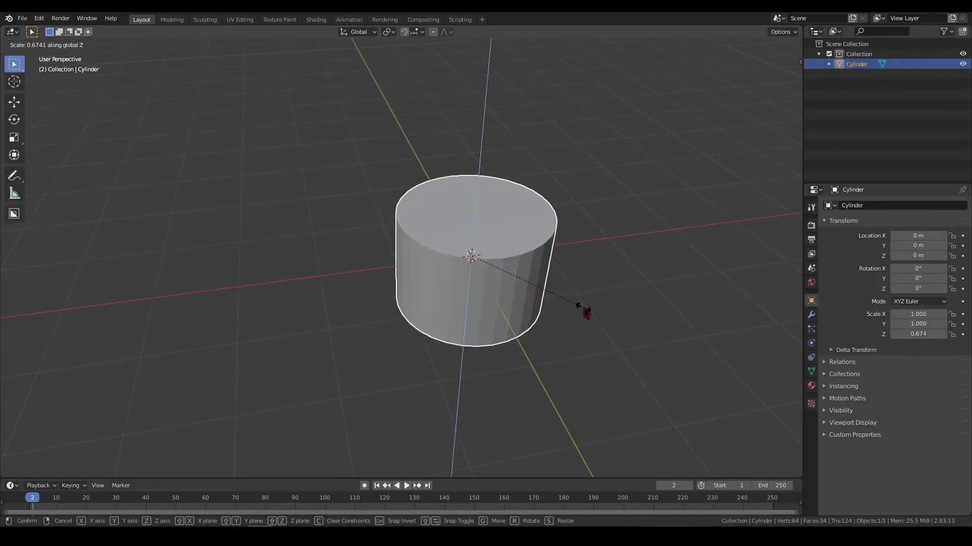
left_click(585, 311)
- Extrude the cylinder's side faces individually into fins
key("Tab")
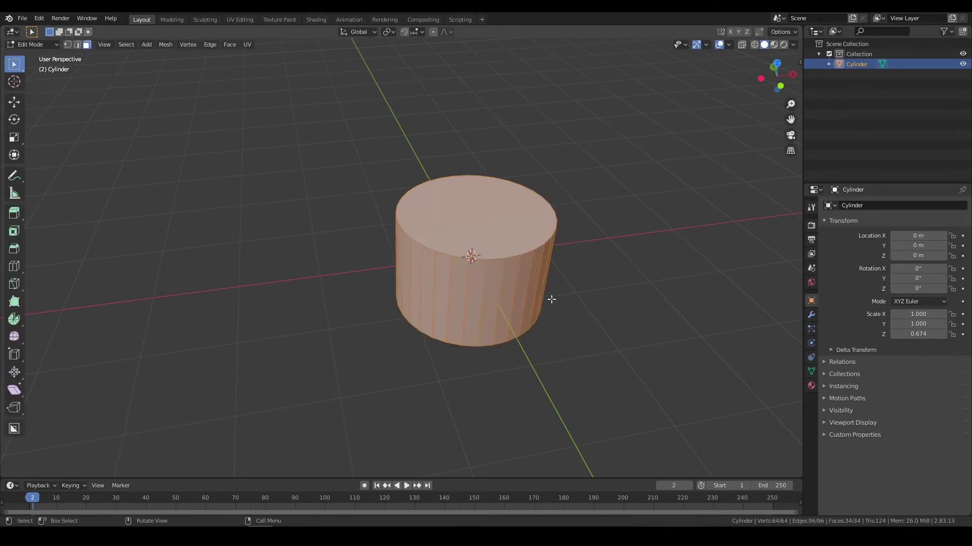
left_click(527, 293)
key("alt+e")
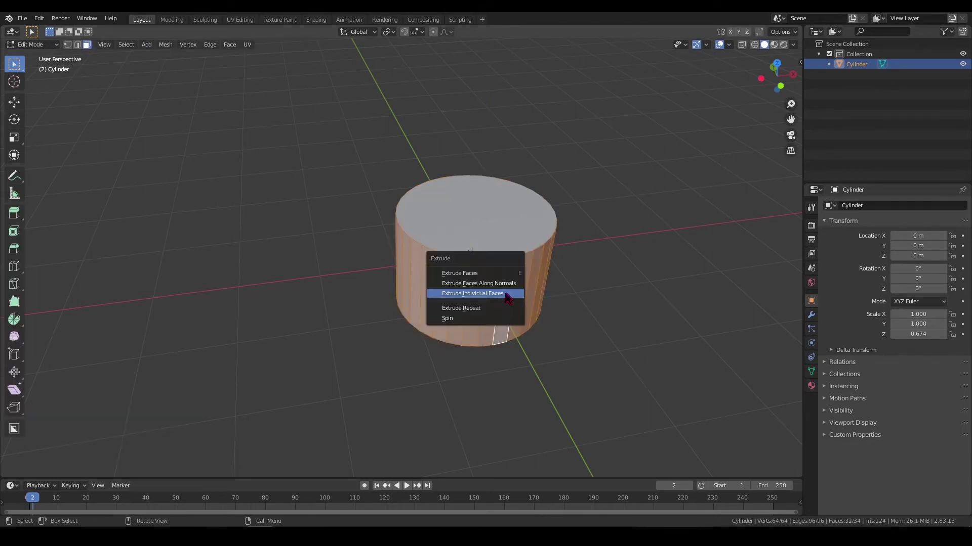
left_click(476, 297)
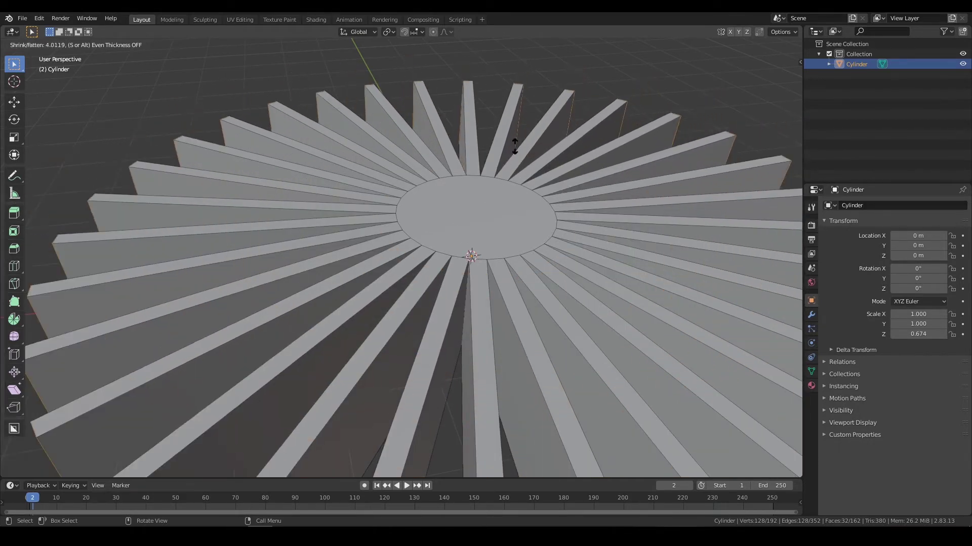
left_click(508, 222)
- Shrink the fins back along their normals with Alt+S and return to Object Mode
scroll(520, 247, "down", 3)
scroll(520, 248, "down", 2)
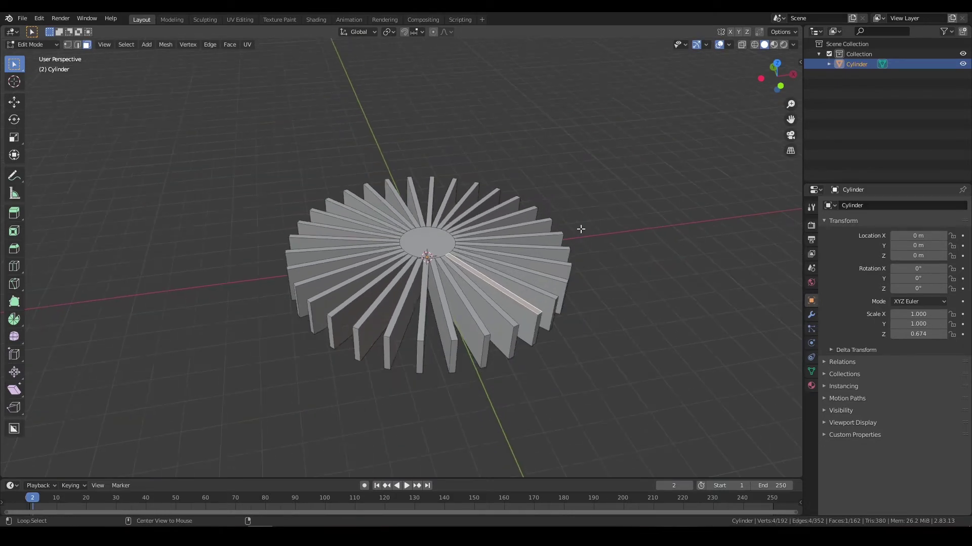
key("alt+s")
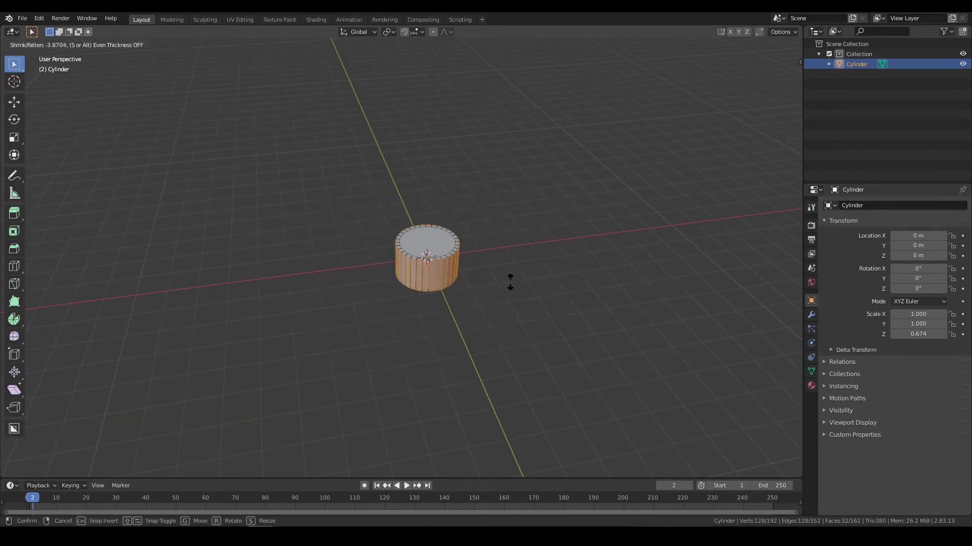
left_click(510, 278)
scroll(509, 278, "up", 3)
scroll(522, 279, "up", 2)
key("Tab")
- Delete the flattened cylinder and add a fresh cylinder in Edit Mode
key("x")
left_click(520, 267)
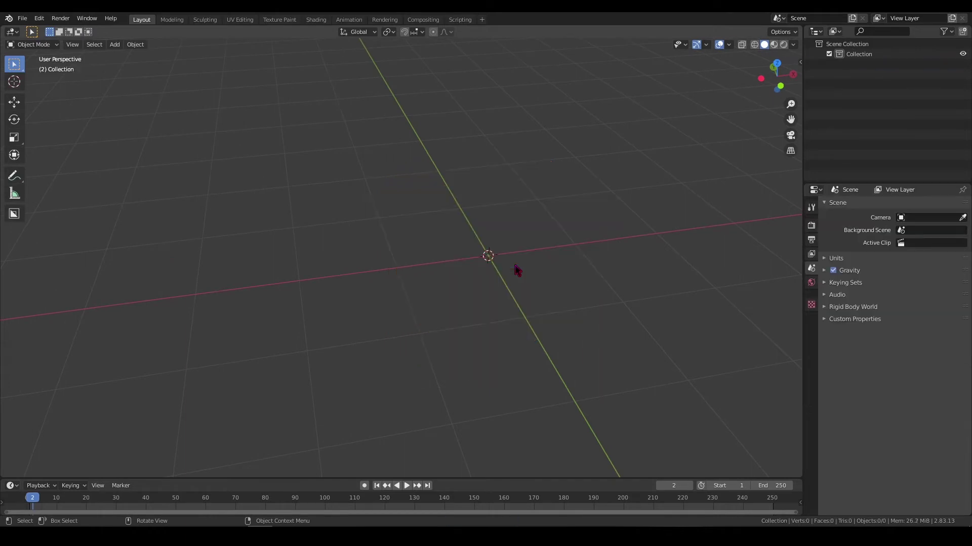
key("shift+a")
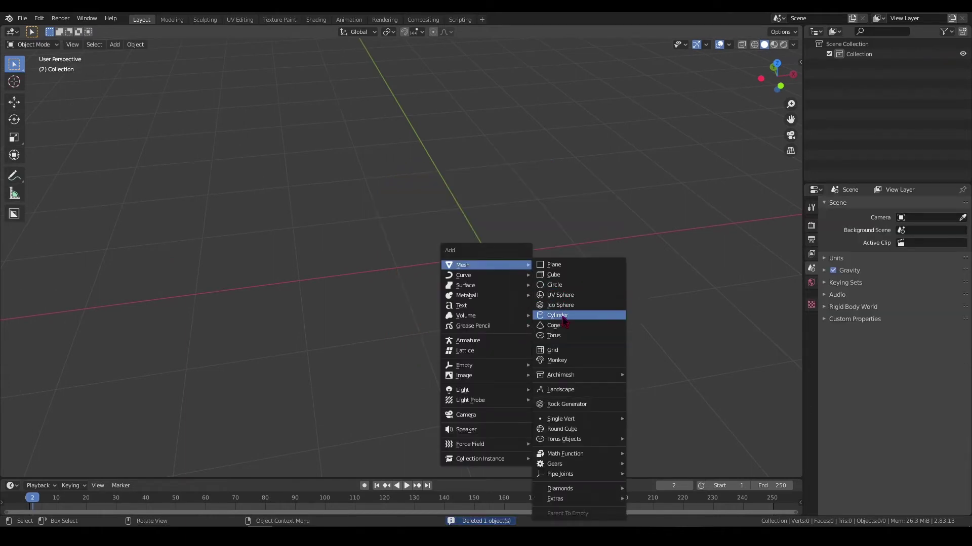
left_click(563, 318)
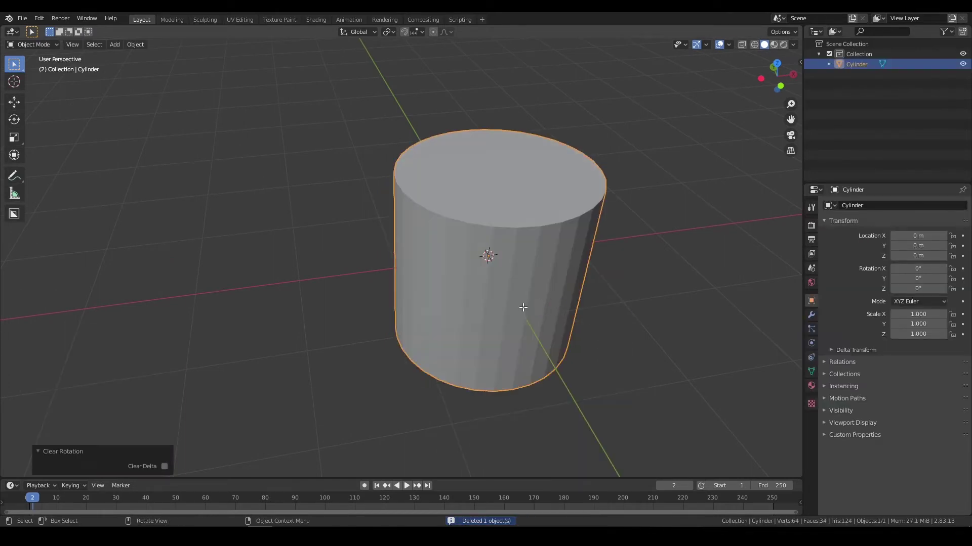
key("Tab")
- Select the side-face ring, restore box selection, and undo a stray extrusion
key("w")
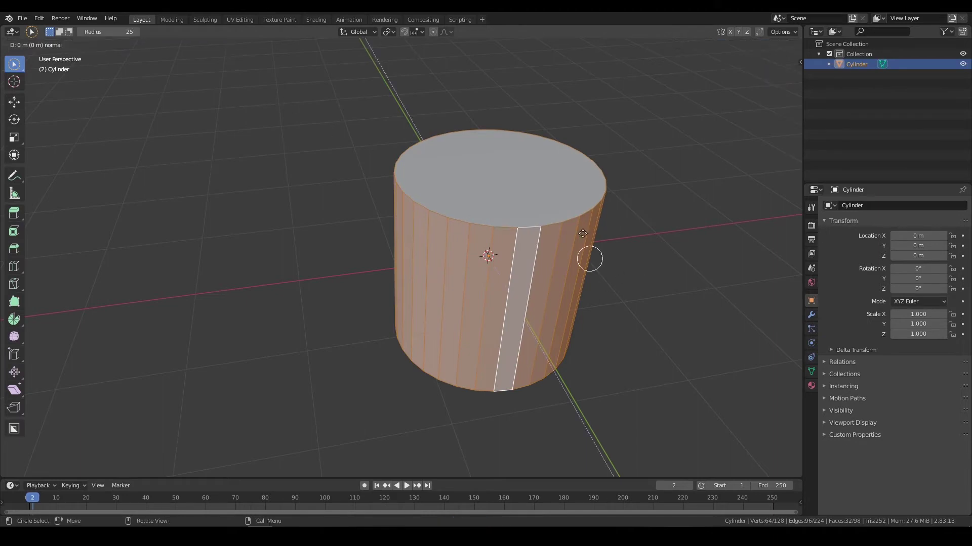
key("e")
left_click(693, 298)
left_click(632, 373, "alt")
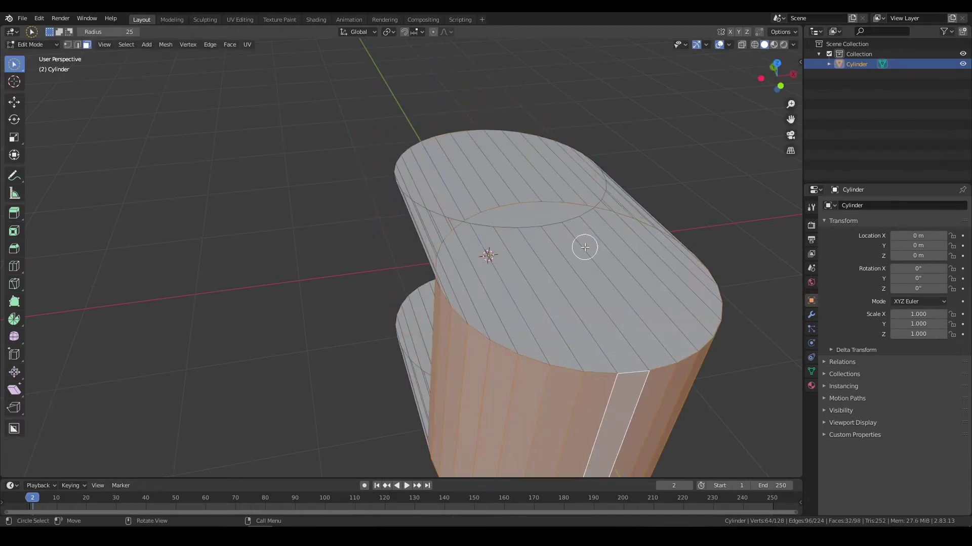
right_click(13, 70)
left_click_drag(13, 64, 51, 87)
scroll(581, 259, "down", 5)
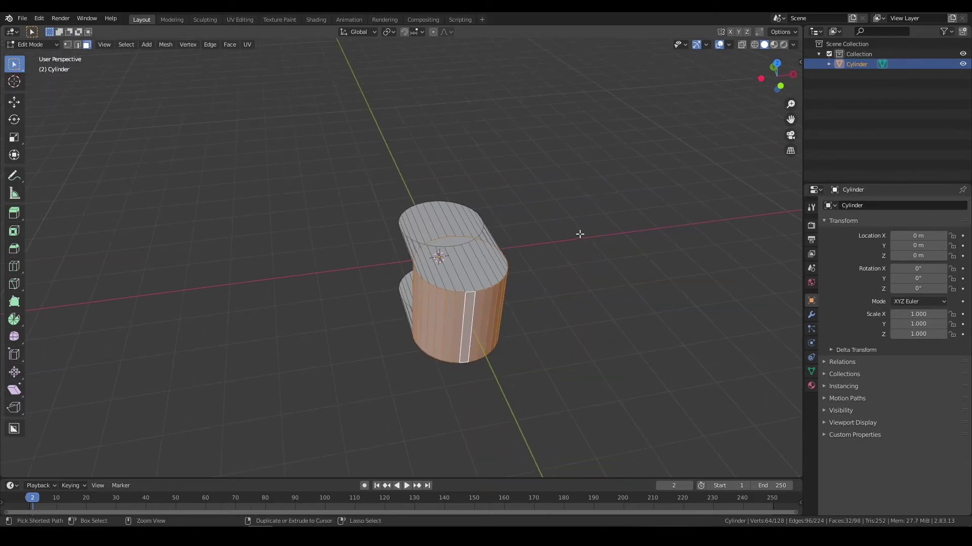
key("ctrl+z")
scroll(572, 233, "up", 4)
- Try Extrude Individual Faces on the side faces twice, undoing each attempt
key("alt+e")
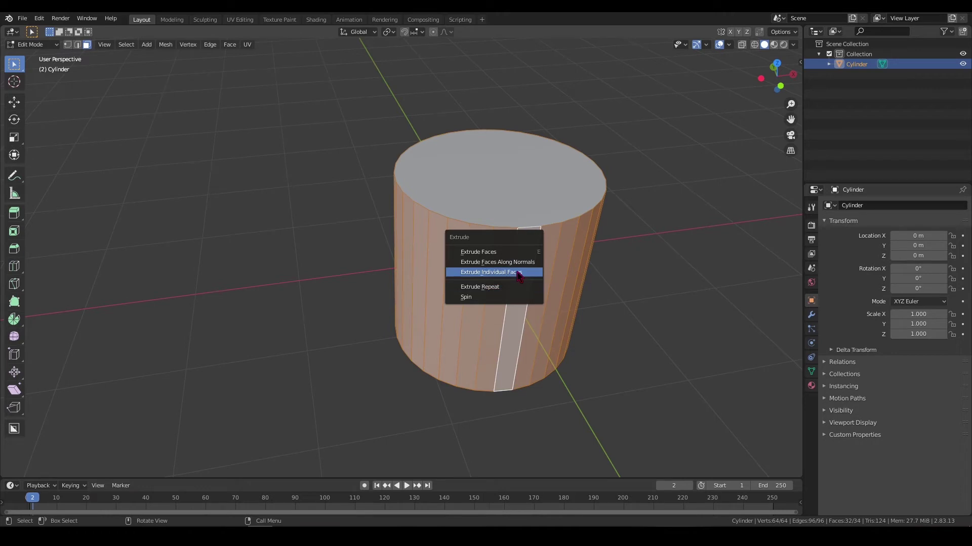
left_click(518, 275)
scroll(507, 280, "down", 2)
key("ctrl+z")
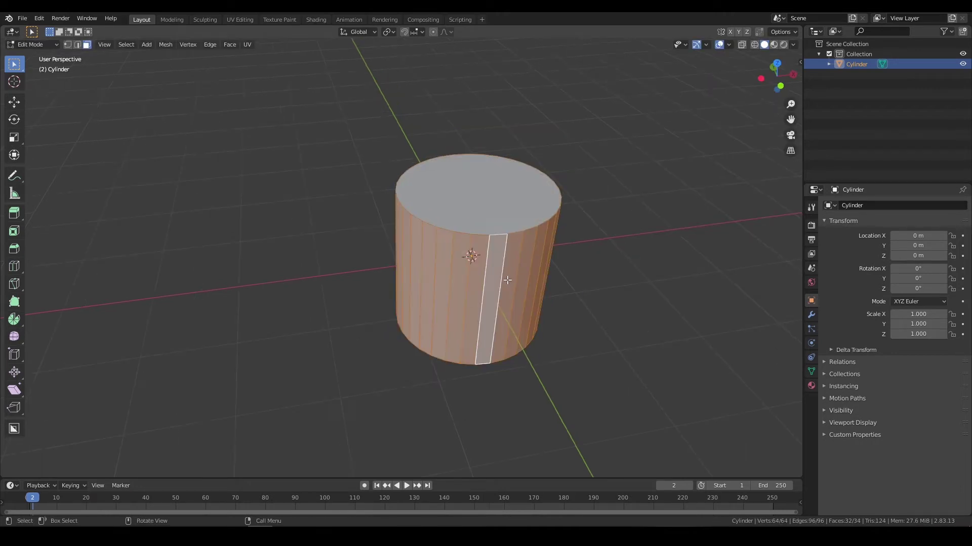
scroll(507, 280, "up", 2)
key("alt+e")
left_click(507, 280)
left_click(507, 280)
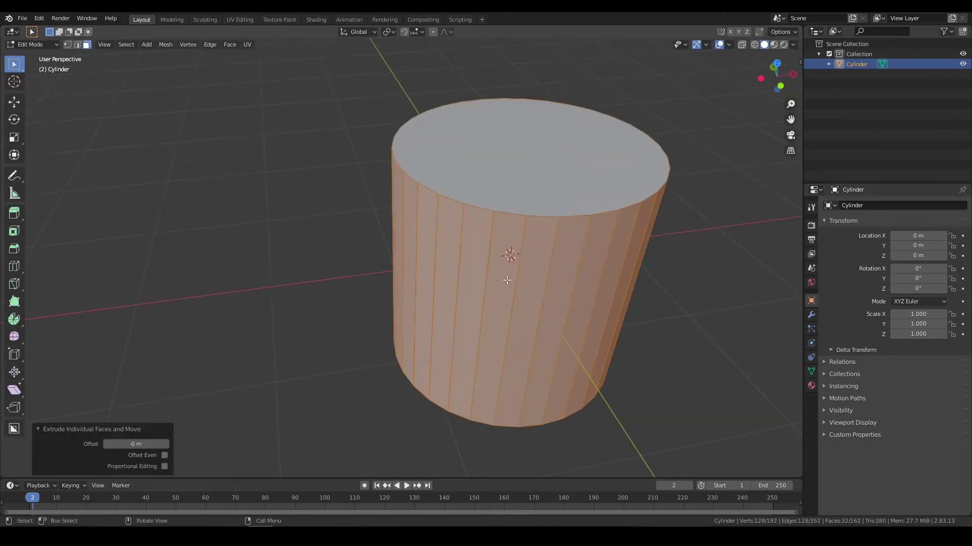
key("ctrl+z")
- Dismiss the extrude menu, return to Object Mode, and delete the cylinder
key("alt+e")
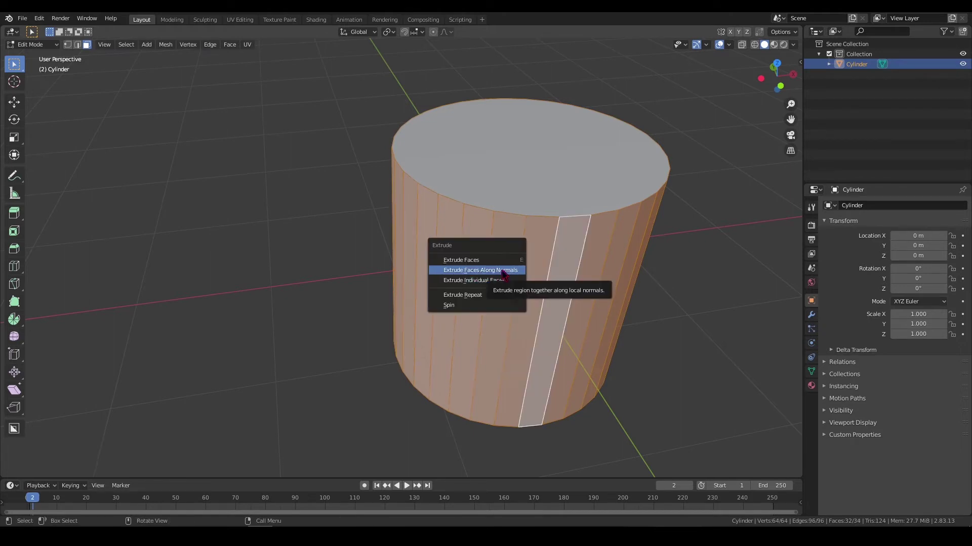
key("Tab")
key("x")
left_click(612, 157)
key("shift+a")
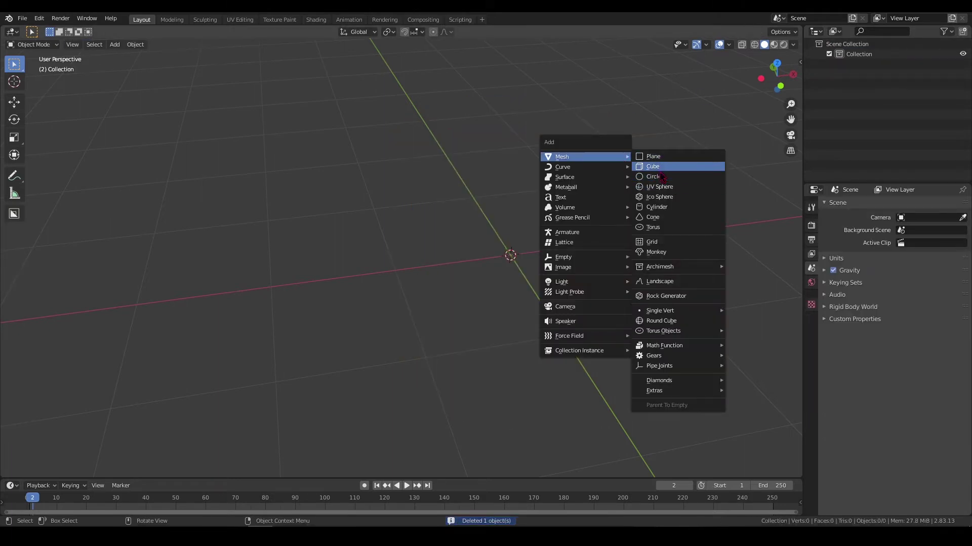
- Add a cube and inset its right face by 0.4648 m
left_click(653, 167)
key("Tab")
mouse_move(494, 254)
middle_mouse_down()
mouse_move(545, 236)
mouse_move(466, 239)
mouse_move(531, 271)
middle_mouse_up()
left_click(419, 261)
mouse_move(419, 261)
middle_mouse_down()
mouse_move(586, 314)
mouse_move(681, 317)
mouse_move(577, 302)
mouse_move(567, 288)
mouse_move(450, 240)
middle_mouse_up()
key("i")
left_click(646, 304)
mouse_move(518, 261)
middle_mouse_down()
mouse_move(488, 233)
mouse_move(419, 288)
mouse_move(612, 273)
mouse_move(511, 292)
mouse_move(575, 245)
mouse_move(480, 244)
mouse_move(460, 227)
middle_mouse_up()
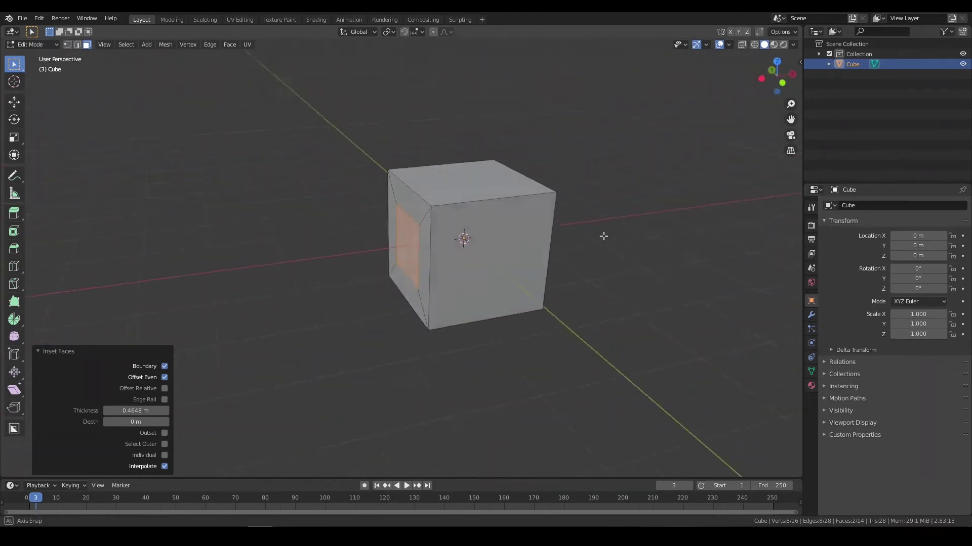
- Extrude the inset face along X, then undo the extrusion
key("e")
key("x")
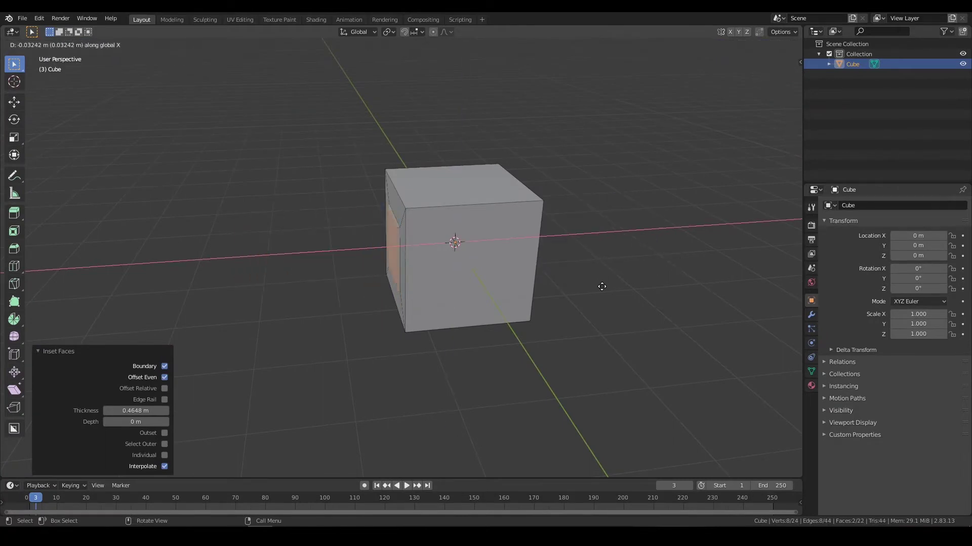
left_click(640, 275)
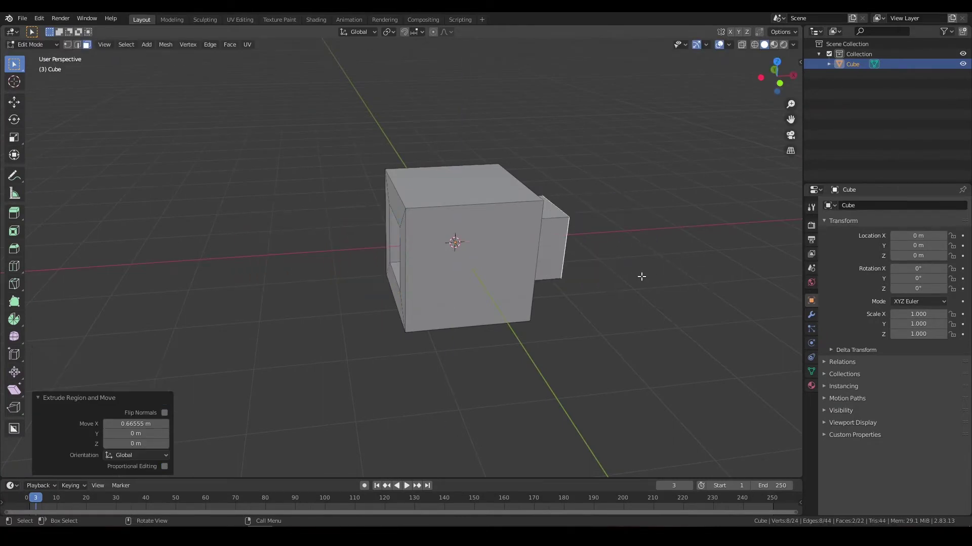
key("ctrl+z")
- Bring up the Extrude variants menu for the inset face
middle_click_drag(640, 276, 581, 306)
scroll(582, 305, "up", 2)
key("alt+e")
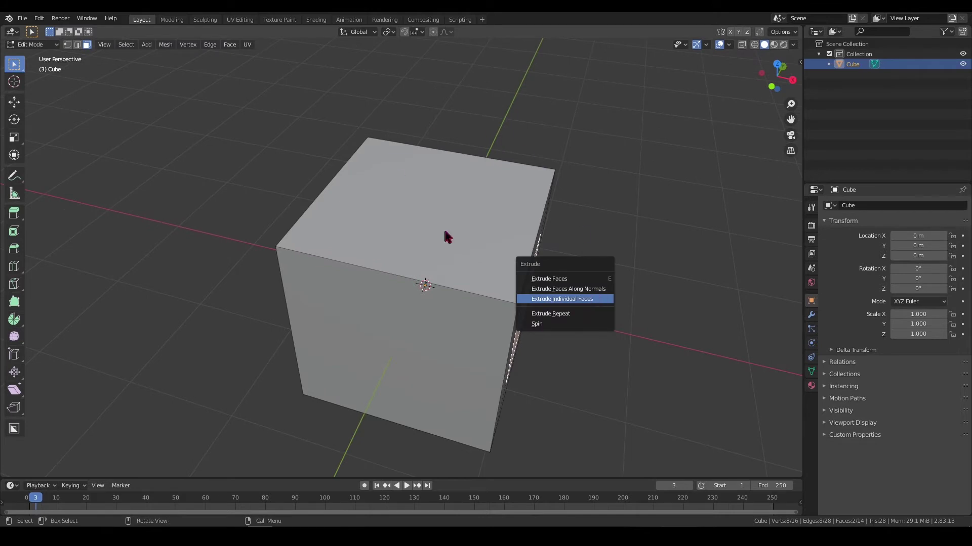
middle_click_drag(622, 249, 579, 260)
key("alt+e")
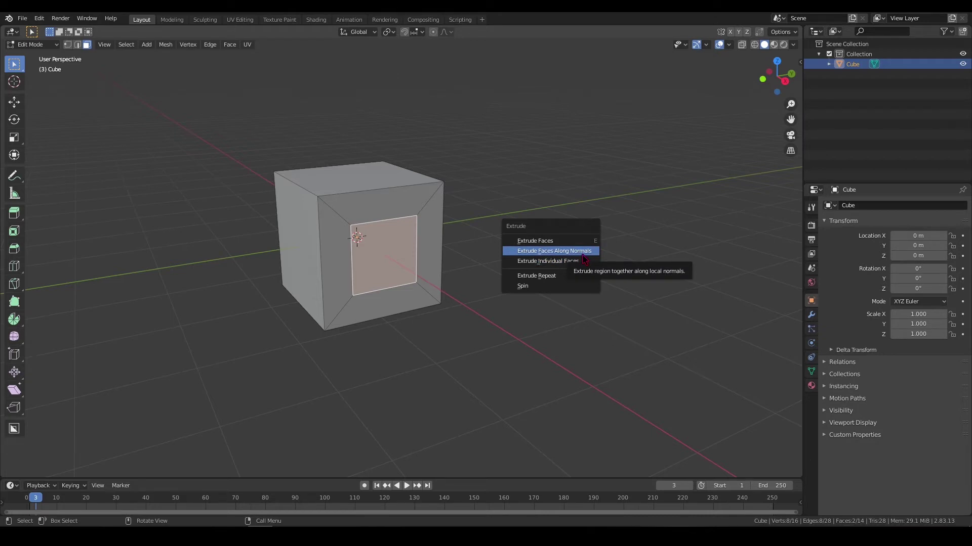
- Try Extrude Faces Along Normals on the cube twice, undoing each attempt
left_click(582, 252)
left_click(584, 188)
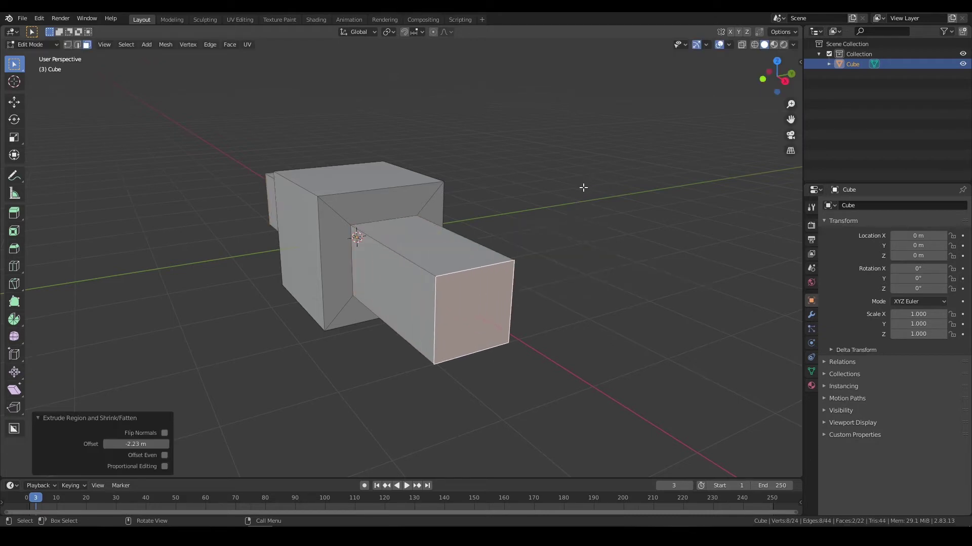
middle_click_drag(584, 187, 575, 282)
key("ctrl+z")
key("alt+e")
left_click(574, 282)
left_click(572, 284)
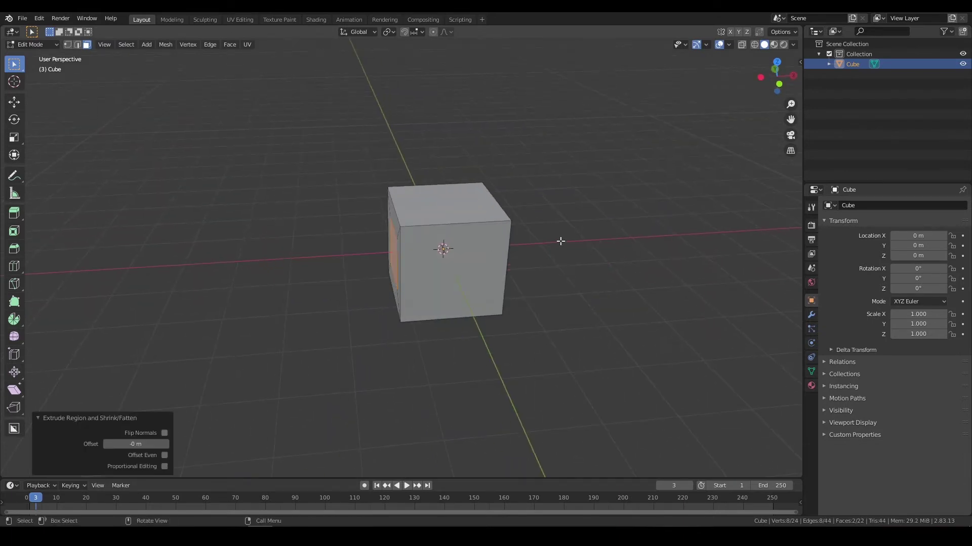
key("ctrl+z")
- Extrude the side faces along their normals into blocks, pushing them further out with Alt+S
key("alt+e")
left_click(542, 259)
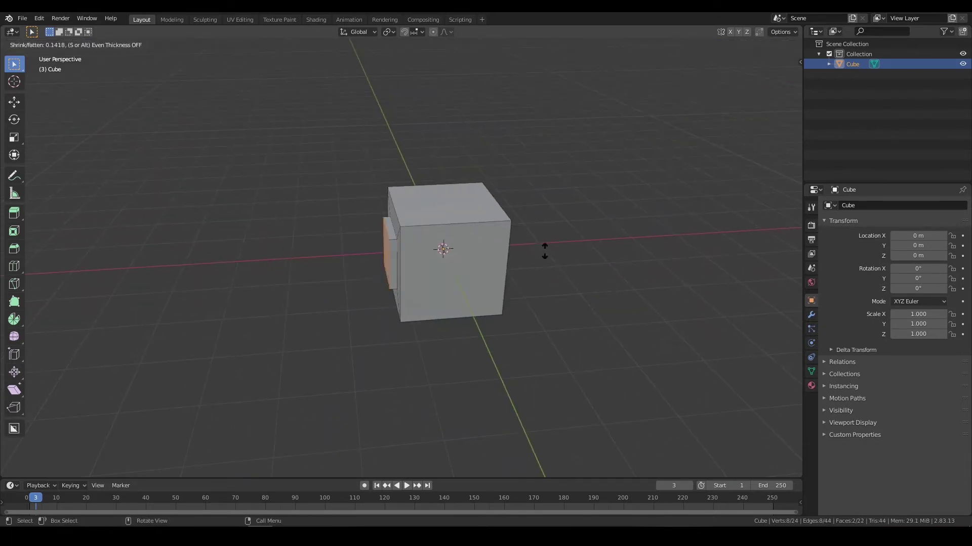
left_click(546, 238)
mouse_move(571, 325)
middle_mouse_down()
mouse_move(575, 332)
mouse_move(572, 318)
middle_mouse_up()
key("alt+s")
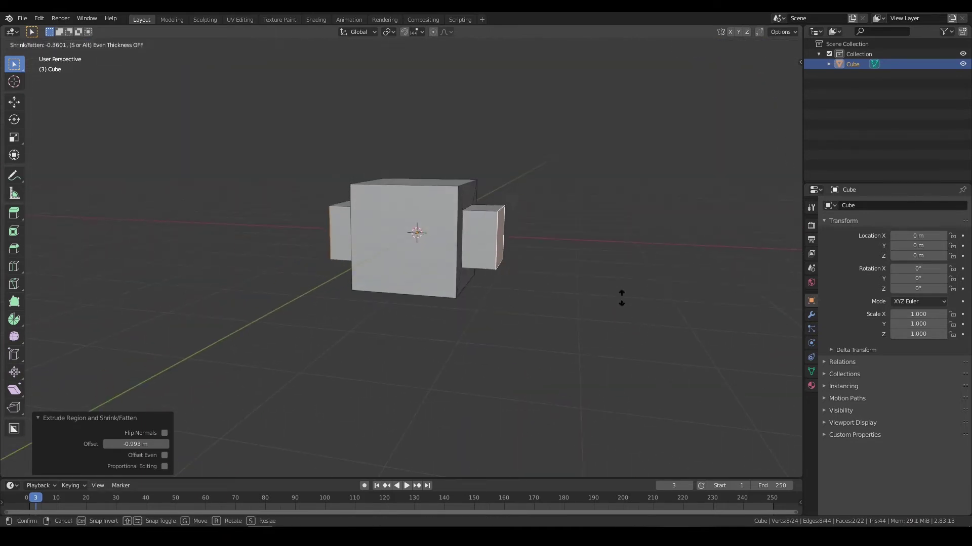
left_click(677, 325)
- Return to Object Mode and delete the cube
key("Tab")
middle_click_drag(676, 325, 455, 353)
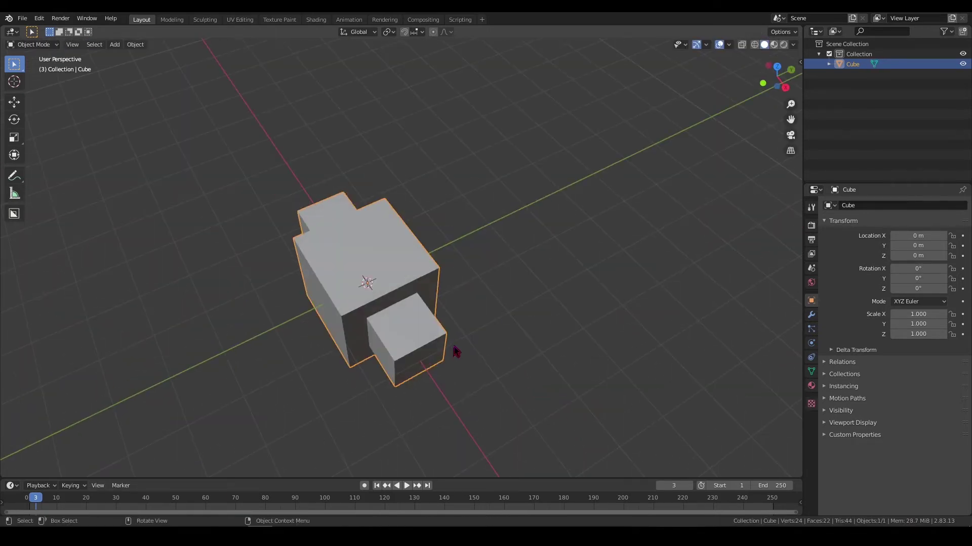
key("x")
left_click(448, 340)
key("shift+a")
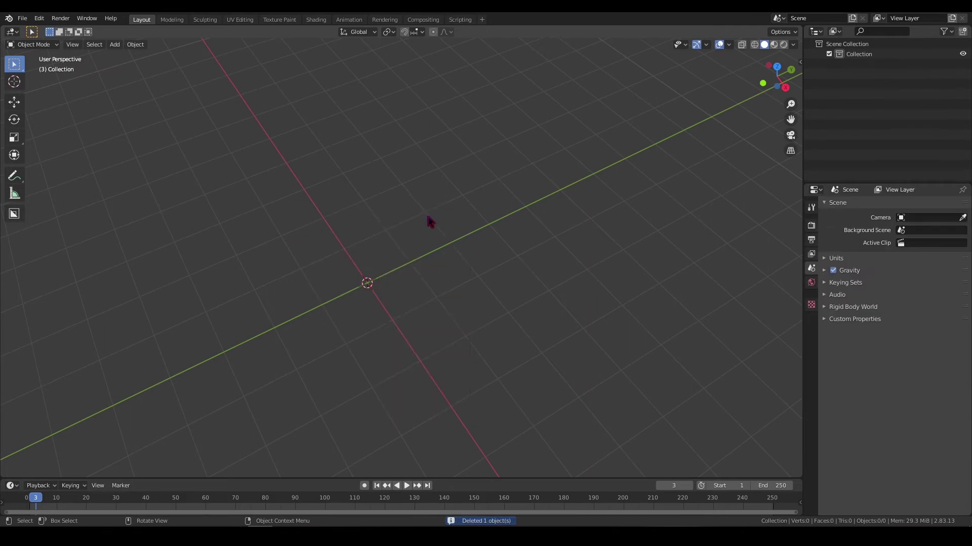
- Add a cylinder at the world origin and view it in perspective
key("shift+a")
left_click(481, 272)
middle_click_drag(482, 271, 440, 299)
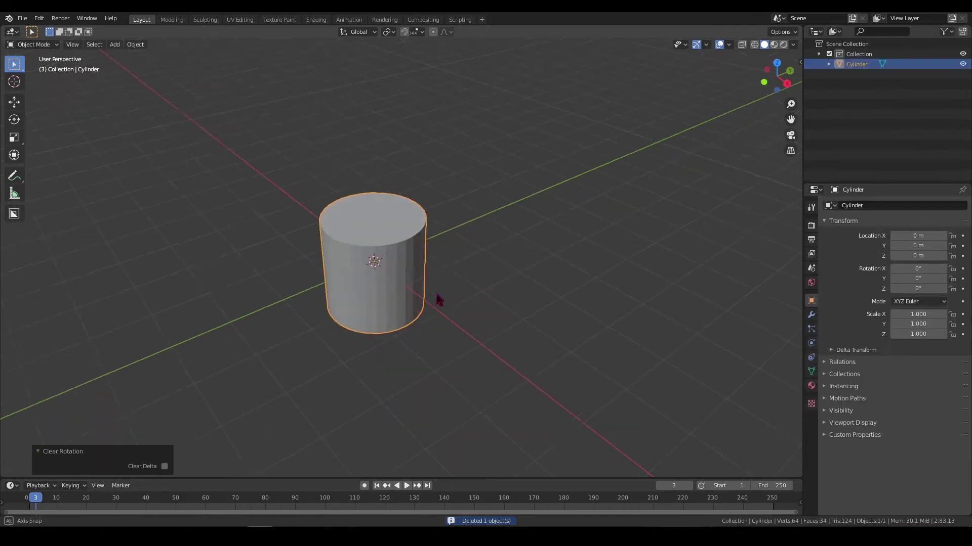
- In Edit Mode, select the cylinder's side face loop and inflate it with Extrude Faces Along Normals
key("Tab")
left_click(356, 267, "alt")
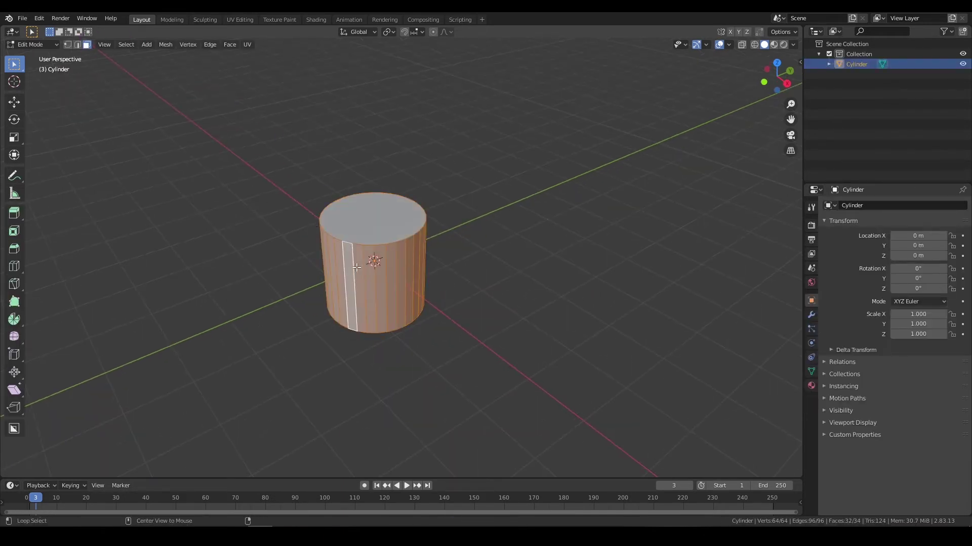
key("alt+e")
left_click(403, 267)
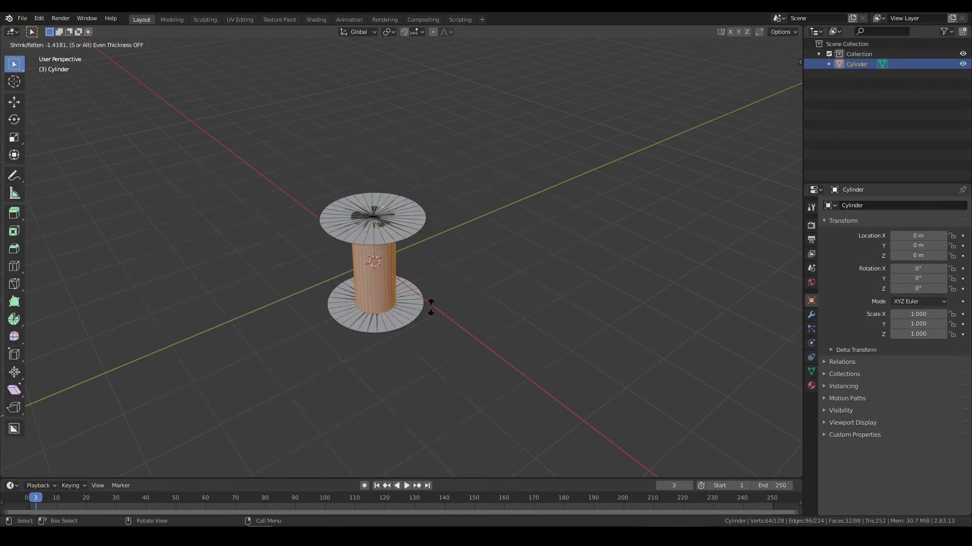
left_click(445, 263)
- Undo the inflation and retry extruding the side faces along their normals
key("ctrl+z")
middle_click_drag(458, 288, 497, 386)
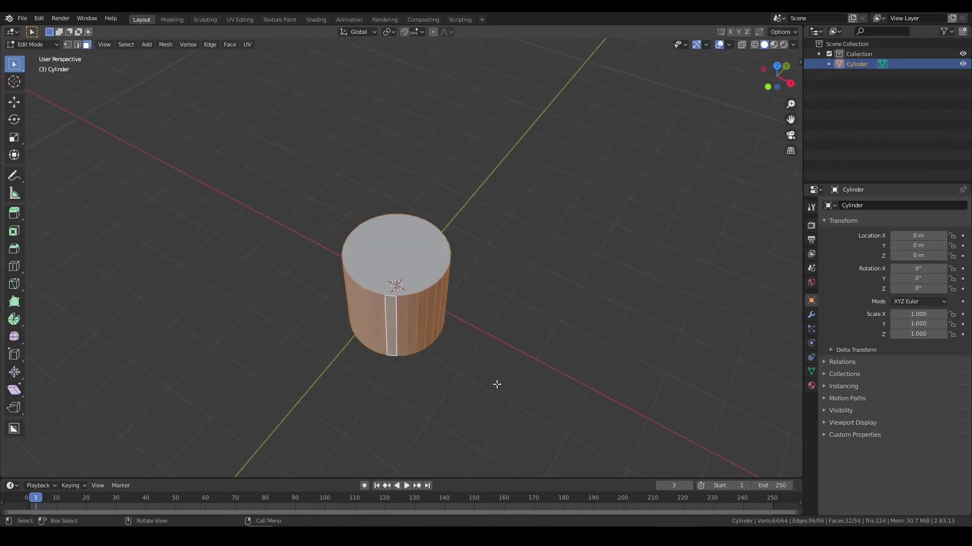
key("alt+e")
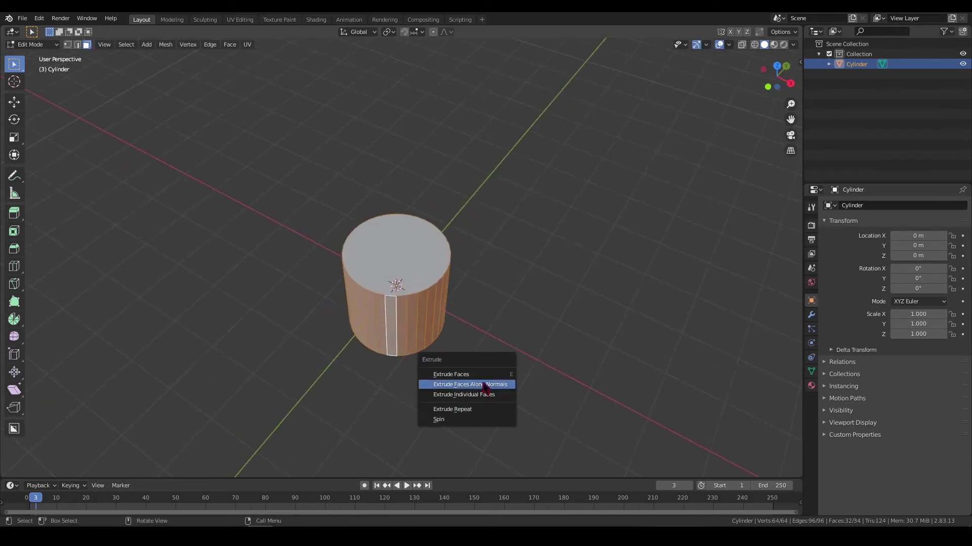
left_click(483, 384)
left_click(443, 311)
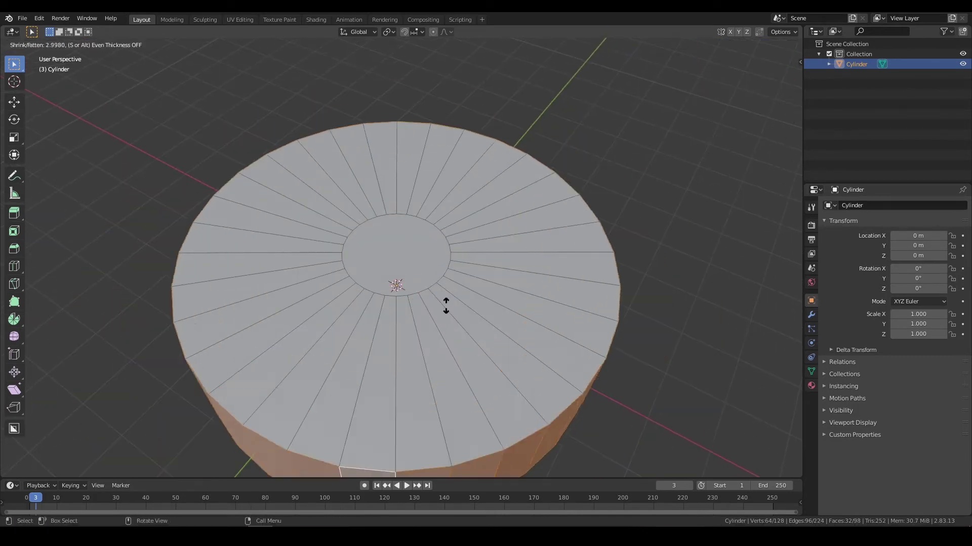
scroll(445, 306, "down", 3)
scroll(458, 309, "down", 5)
- Replace that with Extrude Individual Faces, pulling the side faces out into separate fins
key("ctrl+z")
key("alt+e")
left_click(456, 322)
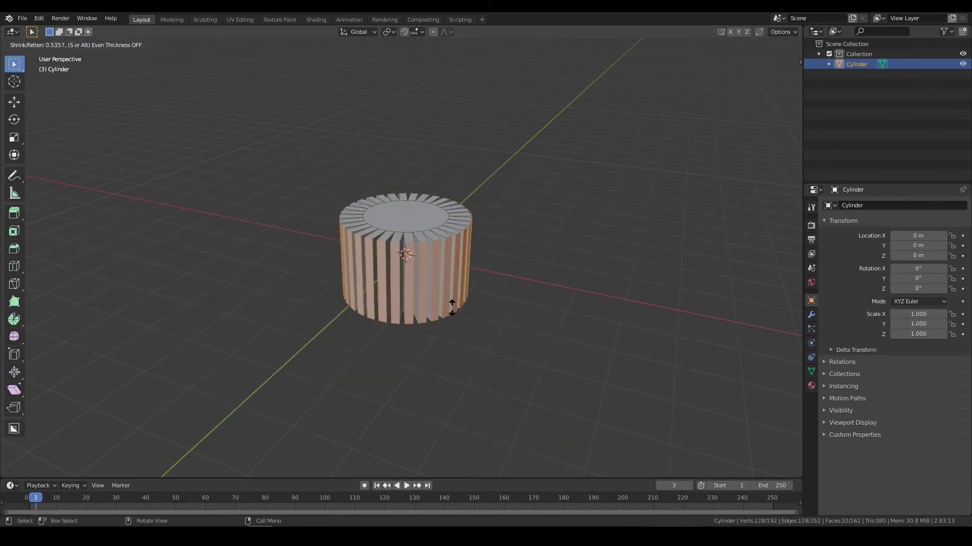
left_click(455, 289)
key("Tab")
middle_click_drag(455, 289, 592, 256)
scroll(592, 256, "up", 3)
- In edge select mode, lower one fin's top edge along the Z axis
key("Tab")
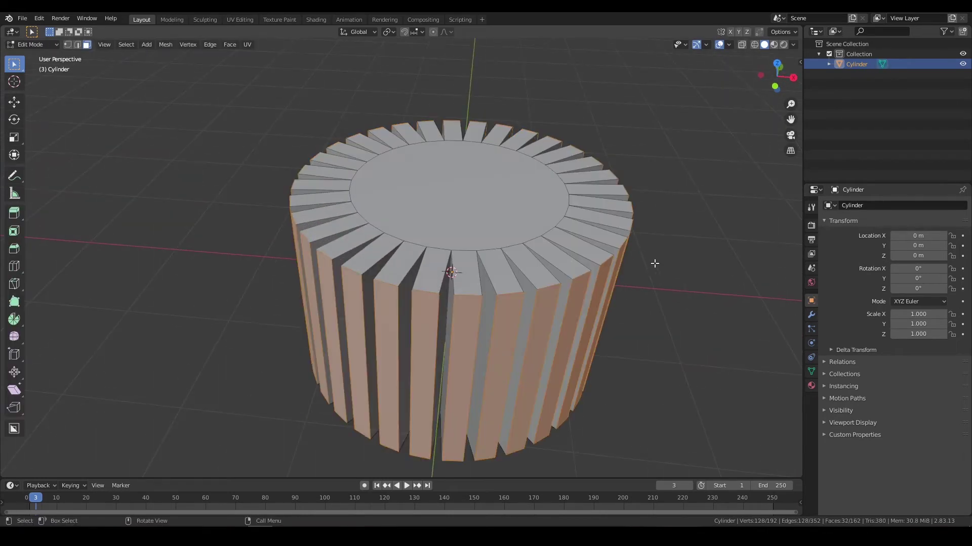
key("2")
left_click(480, 299, "alt")
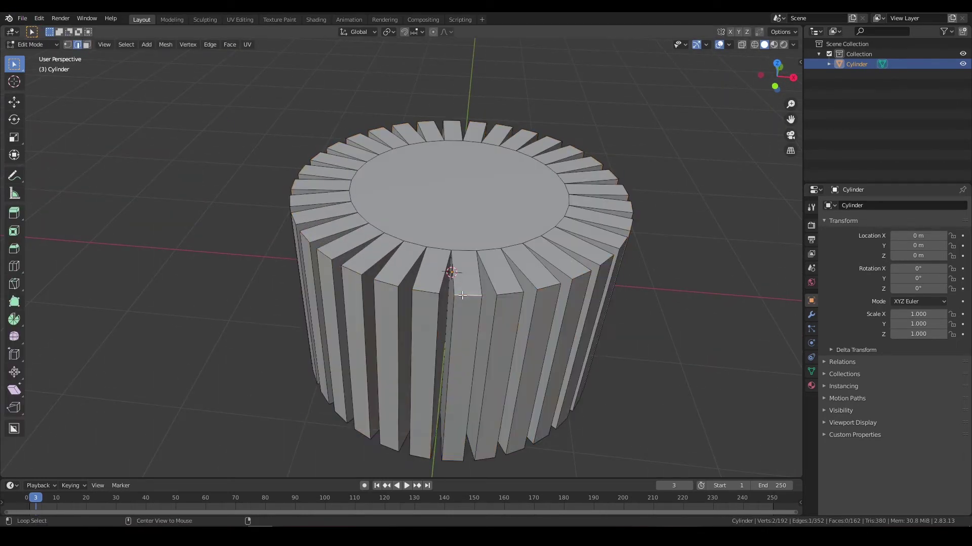
key("g")
key("z")
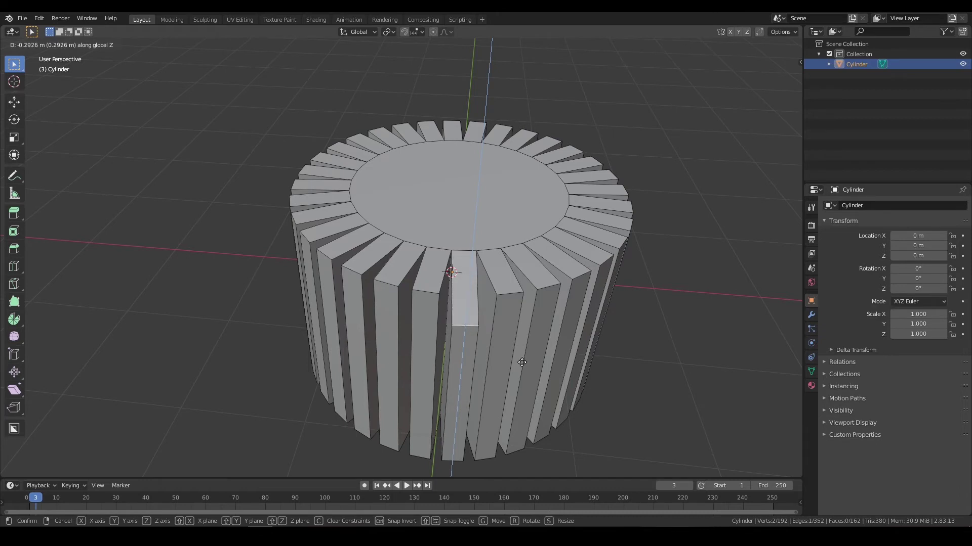
left_click(522, 365)
key("Tab")
middle_click_drag(567, 386, 484, 357)
key("Tab")
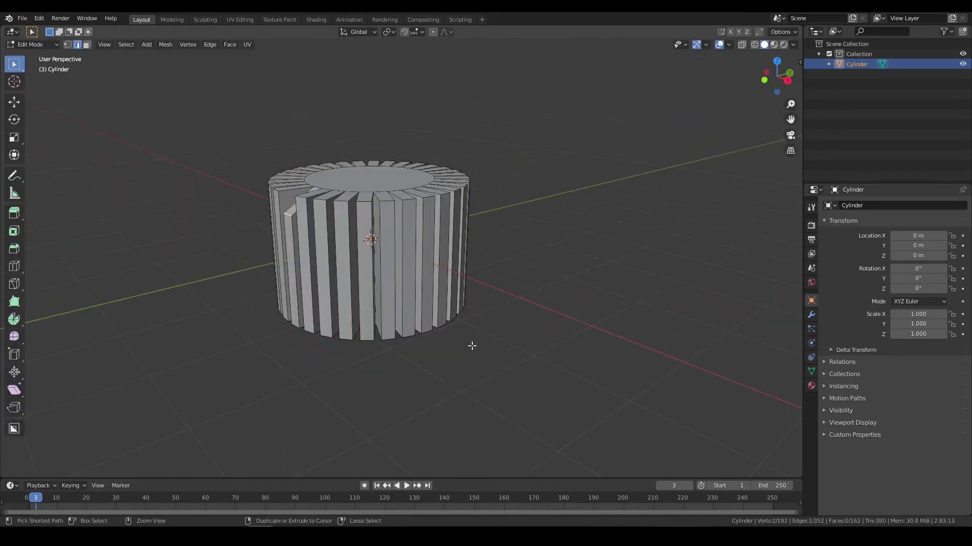
- Delete the finned cylinder from the scene
key("a")
key("Tab")
key("x")
left_click(418, 285)
- Add a cube with its rotation reset and enter Edit Mode
key("shift+a")
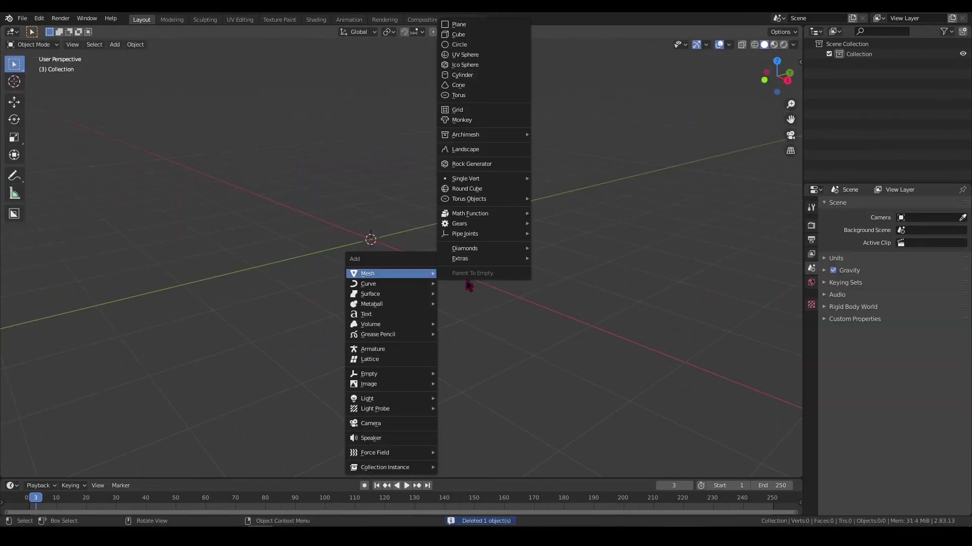
left_click(462, 35)
key("alt+r")
key("Tab")
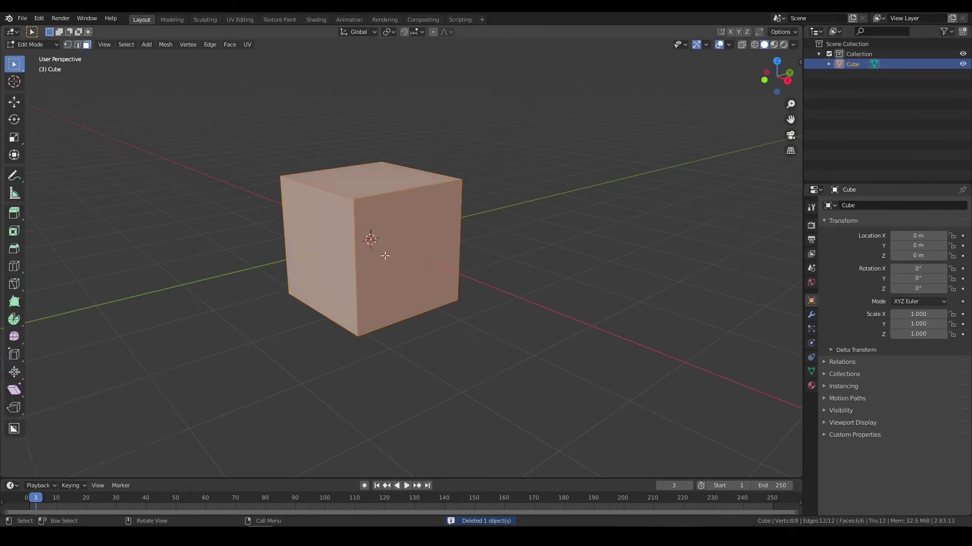
- Extrude the front-right face outward, then extrude a top edge along Y into a flap
left_click(431, 252)
key("e")
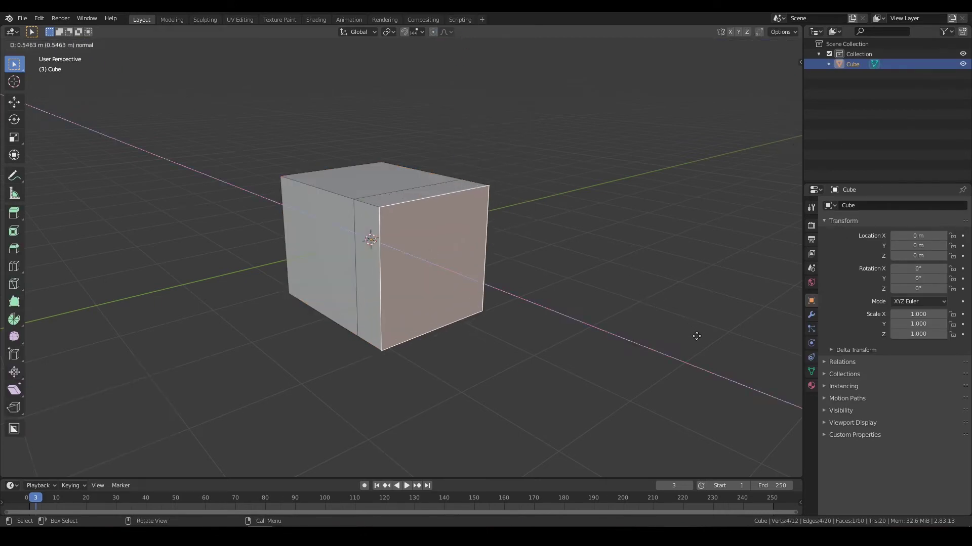
left_click(747, 351)
left_click(77, 45)
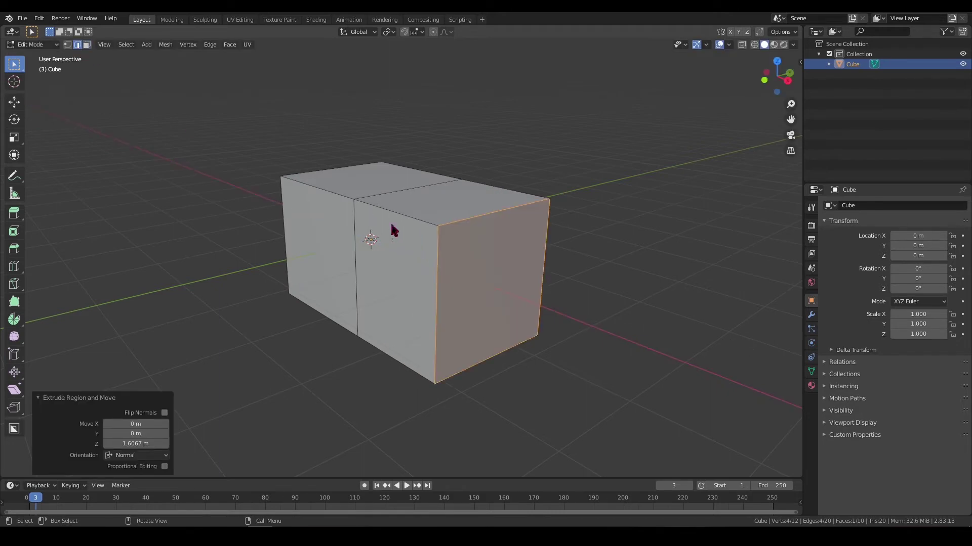
left_click(389, 208)
key("e")
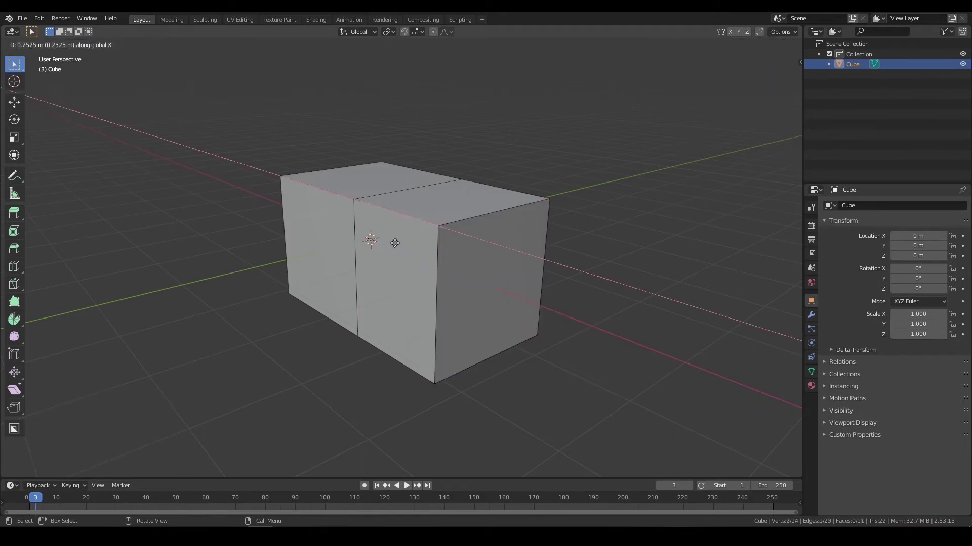
key("y")
left_click(250, 274)
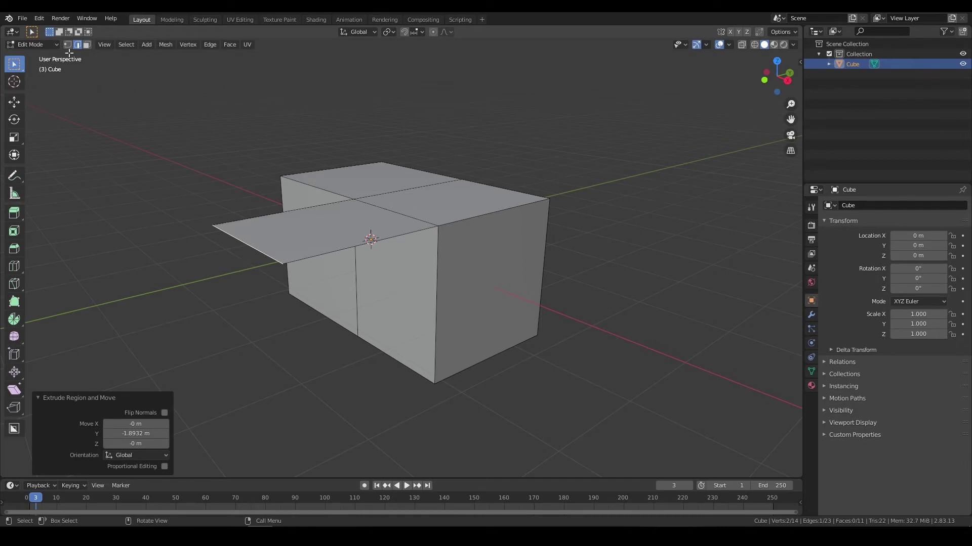
- Extrude a single corner vertex along the X axis, then deselect all and leave Edit Mode
key("1")
left_click(280, 262)
key("e")
key("x")
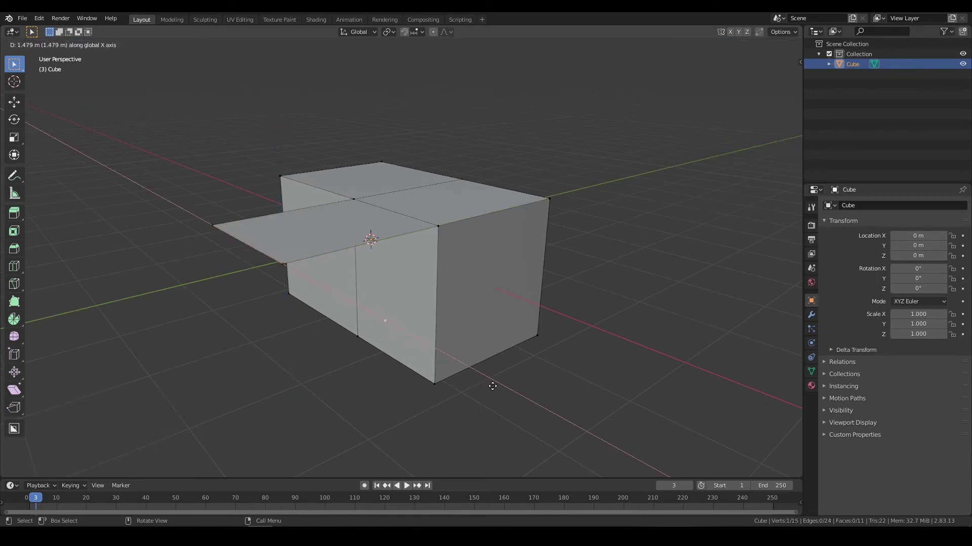
left_click(462, 358)
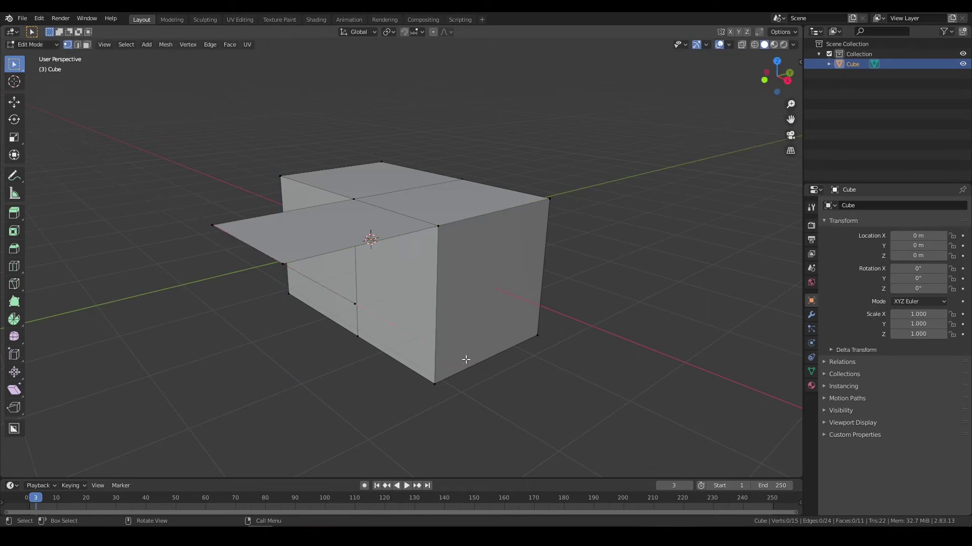
mouse_move(393, 320)
middle_mouse_down()
mouse_move(372, 339)
mouse_move(445, 243)
middle_mouse_up()
key("a")
mouse_move(536, 269)
middle_mouse_down()
mouse_move(419, 272)
mouse_move(520, 303)
middle_mouse_up()
key("alt+a")
key("Tab")
- Delete the cube and add a NURBS path
key("x")
left_click(515, 304)
key("shift+a")
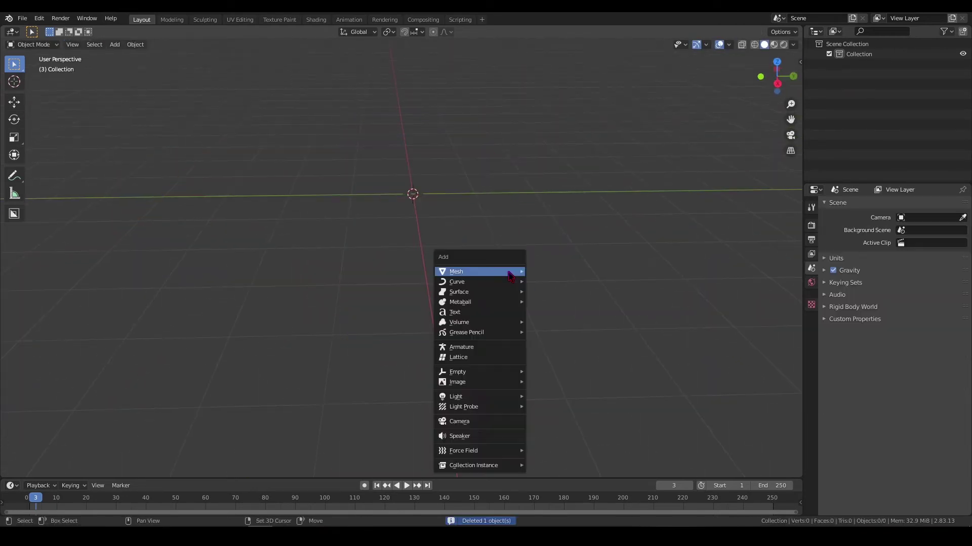
mouse_move(478, 281)
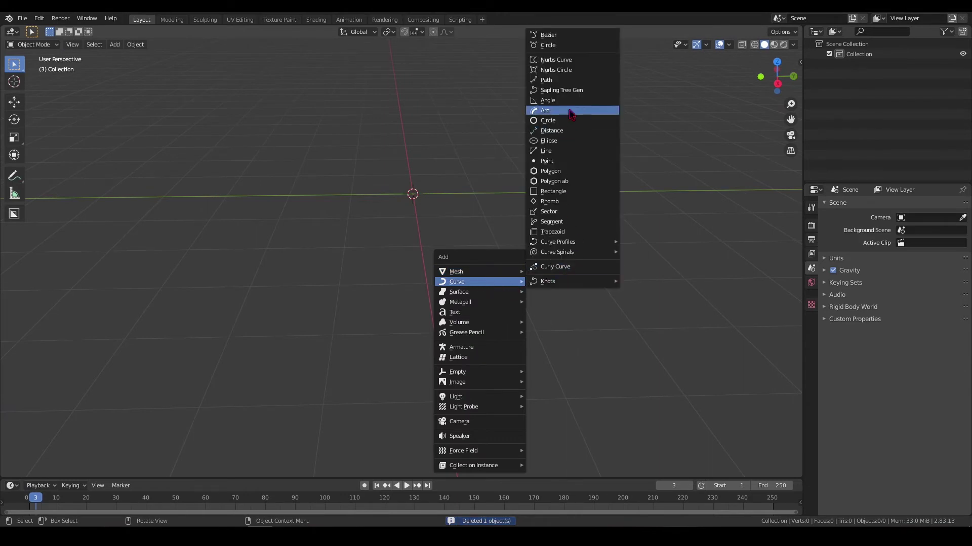
left_click(573, 83)
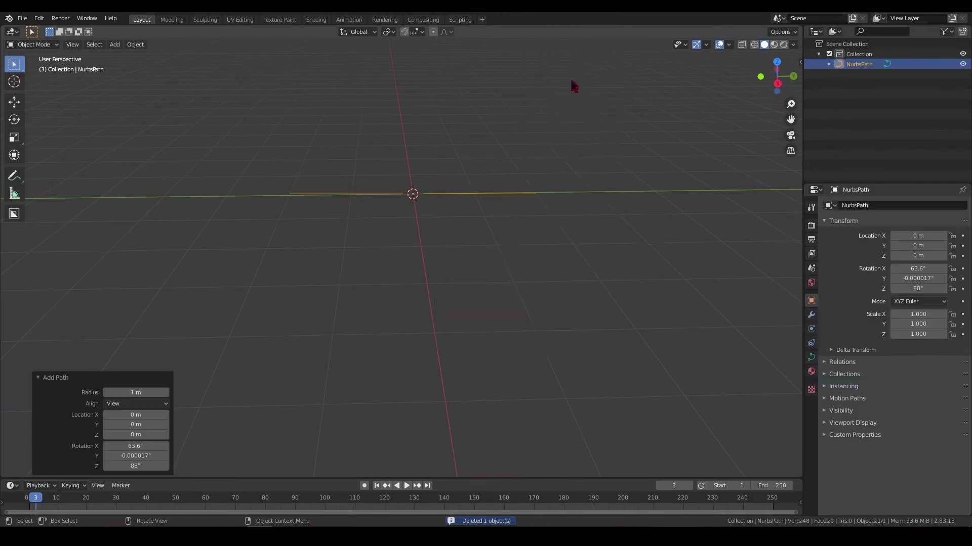
middle_click_drag(462, 178, 415, 185)
- Extrude three new control points from the path's end into a hooked curve
key("Tab")
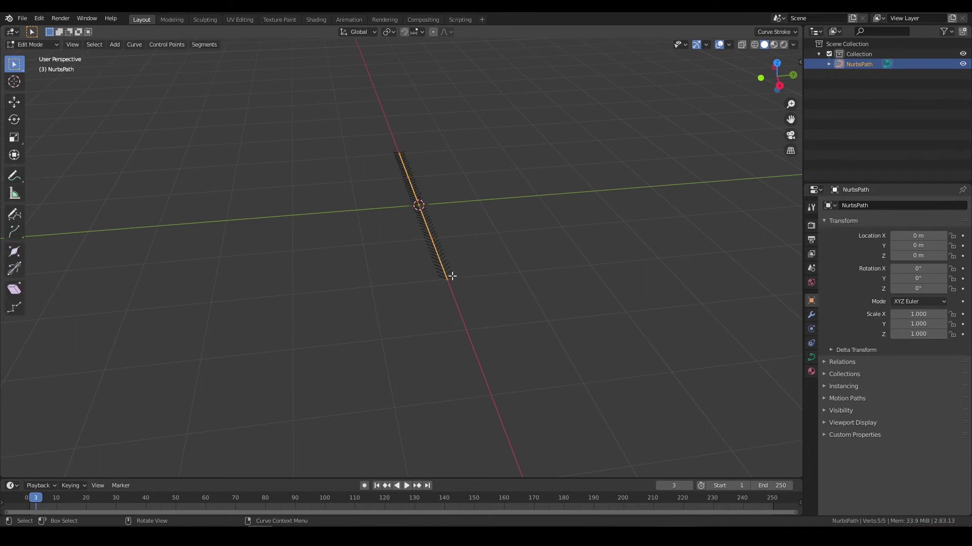
left_click(449, 275)
key("e")
left_click(514, 165)
key("e")
left_click(333, 102)
key("e")
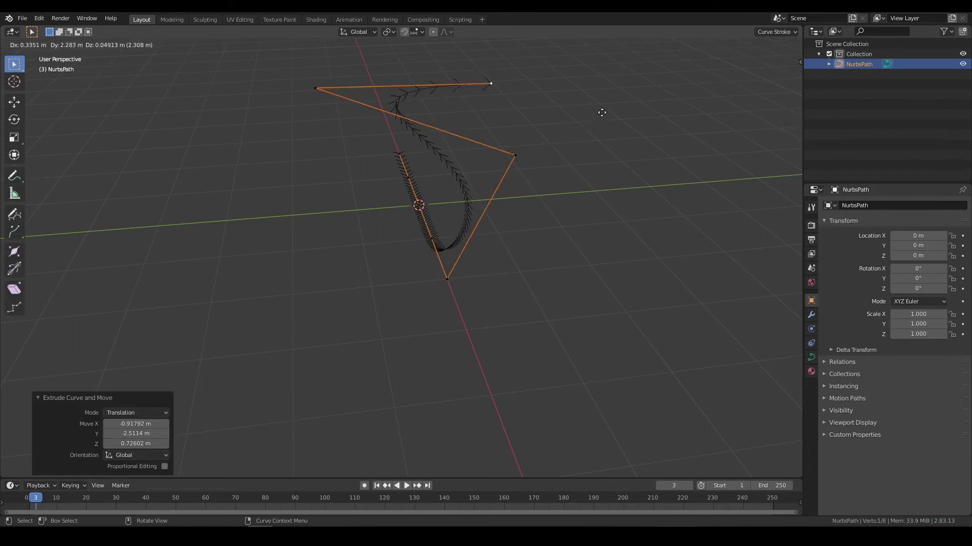
left_click(653, 87)
- Leave Edit Mode and delete the path object
mouse_move(567, 214)
middle_mouse_down()
mouse_move(553, 234)
mouse_move(537, 196)
mouse_move(483, 253)
mouse_move(536, 245)
middle_mouse_up()
key("Tab")
key("Delete")
key("shift+a")
mouse_move(503, 230)
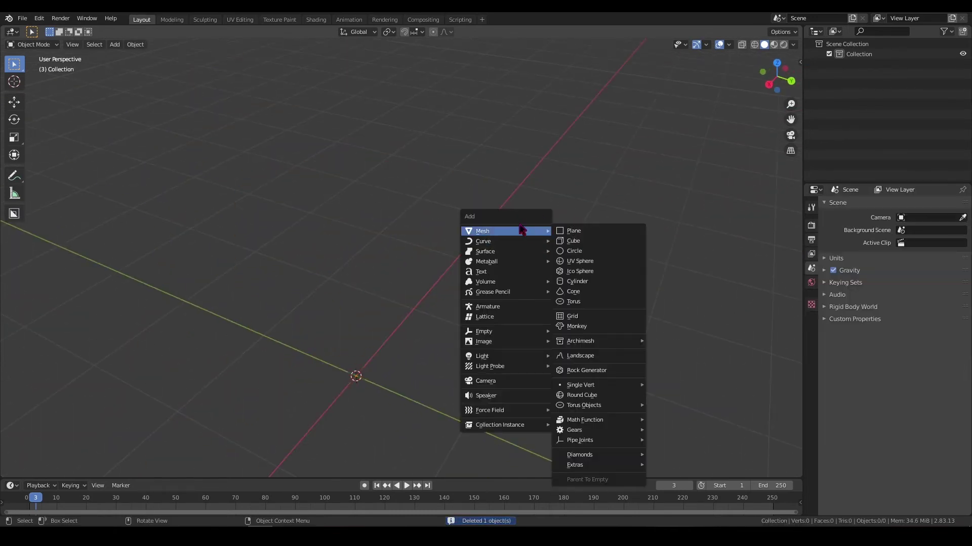
- Add a flat plane and try Extrude Vertices on a corner, then undo it
left_click(560, 231)
key("alt+r")
key("Tab")
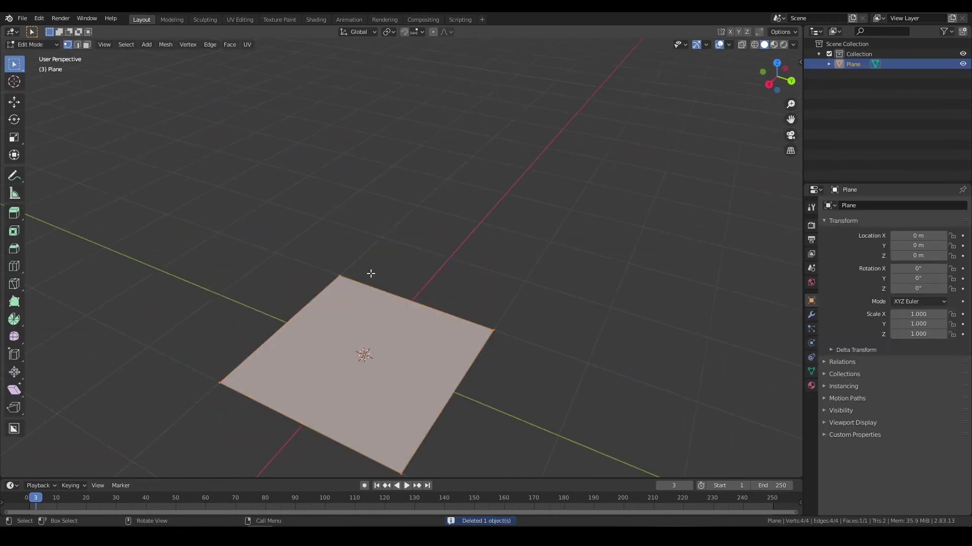
key("alt+e")
left_click(353, 281)
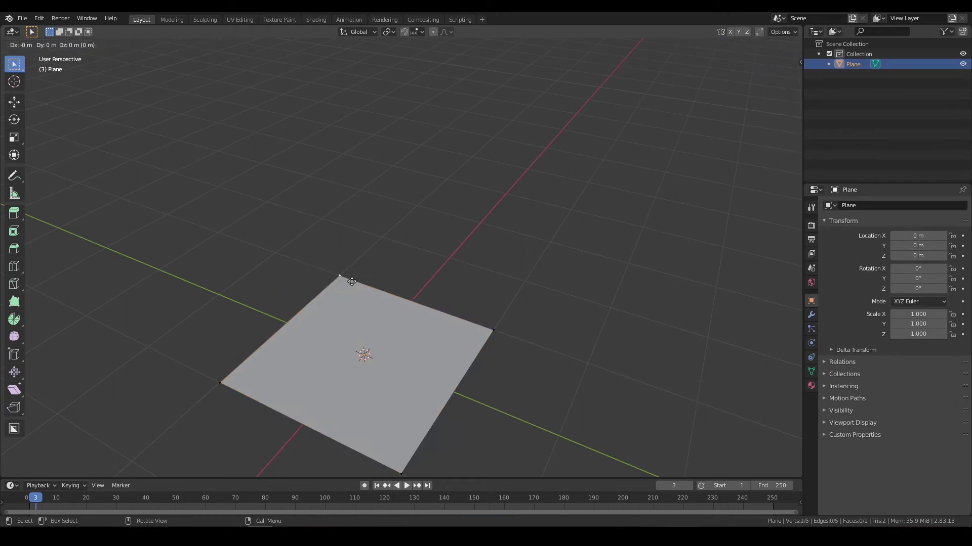
left_click(525, 165)
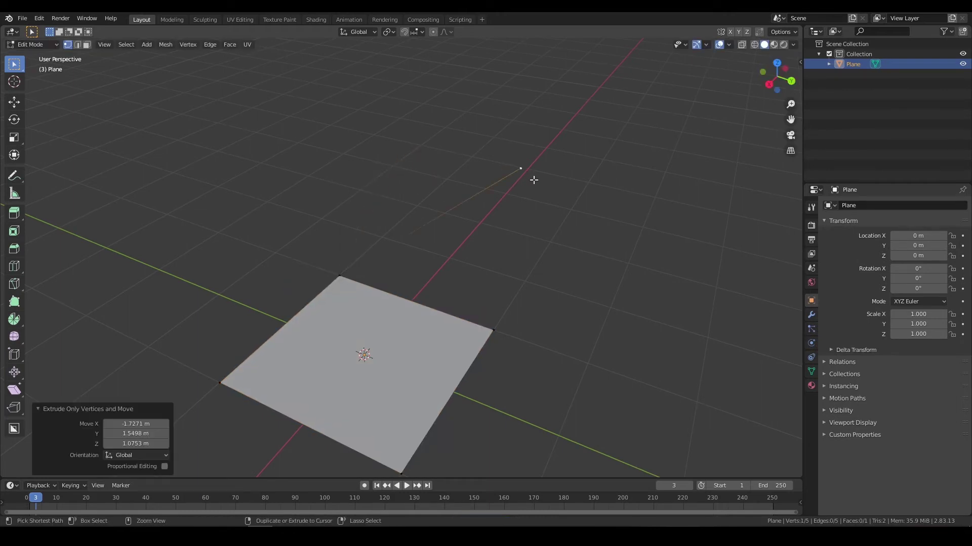
key("ctrl+z")
- Extrude the corner vertex twice and try Extrude Repeat on it
key("e")
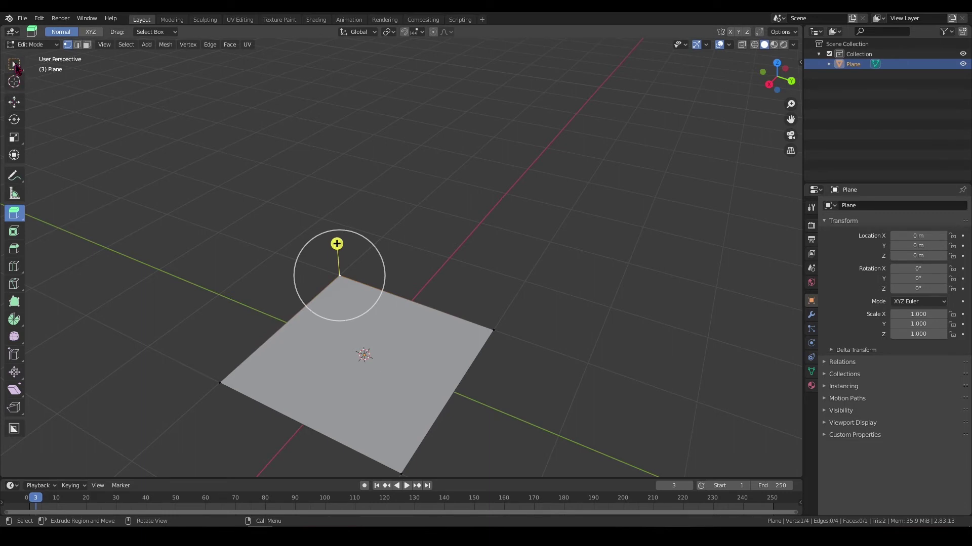
left_click(15, 64)
key("e")
left_click(397, 243)
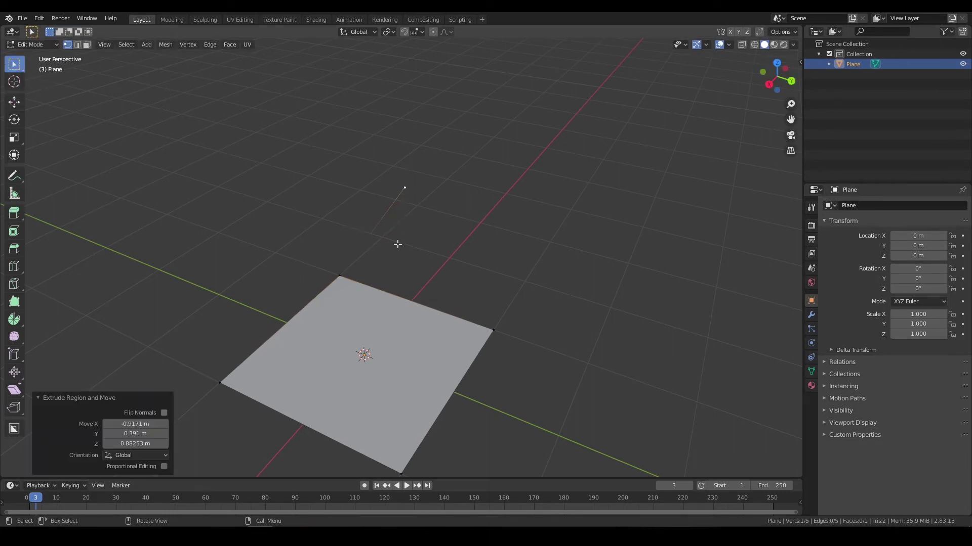
middle_click_drag(396, 243, 508, 292)
key("ctrl+alt+z")
left_click(490, 305)
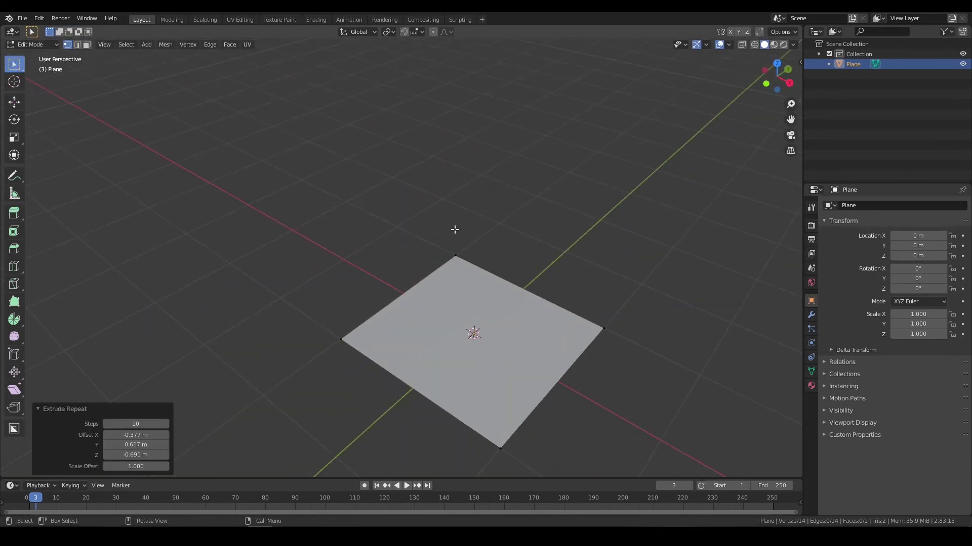
- Spin the corner vertex into a circular arc, then undo the spin
key("alt+e")
left_click(445, 239)
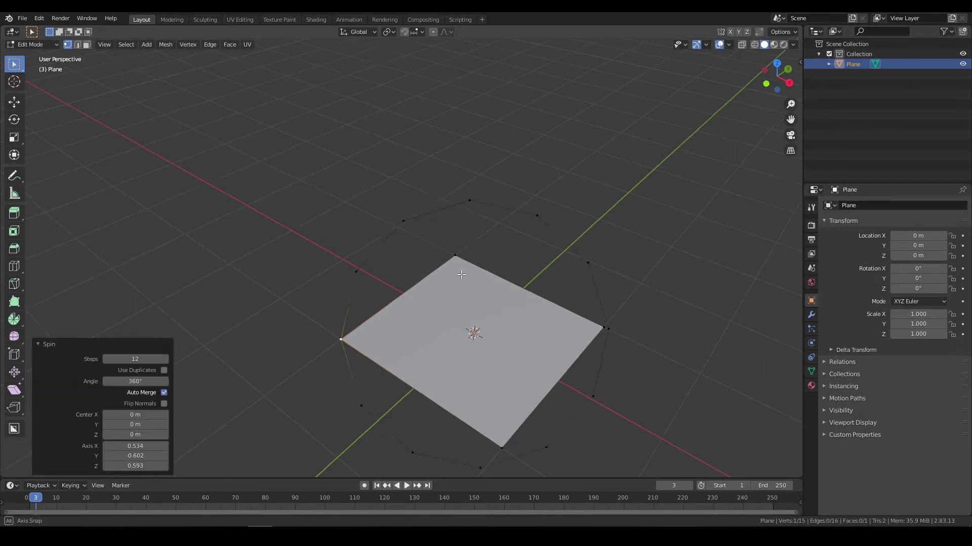
mouse_move(445, 239)
middle_mouse_down()
mouse_move(555, 261)
mouse_move(357, 289)
middle_mouse_up()
key("ctrl+z")
- Deselect everything and switch the selection tool from circle back to box select
scroll(364, 298, "down", 5)
key("a")
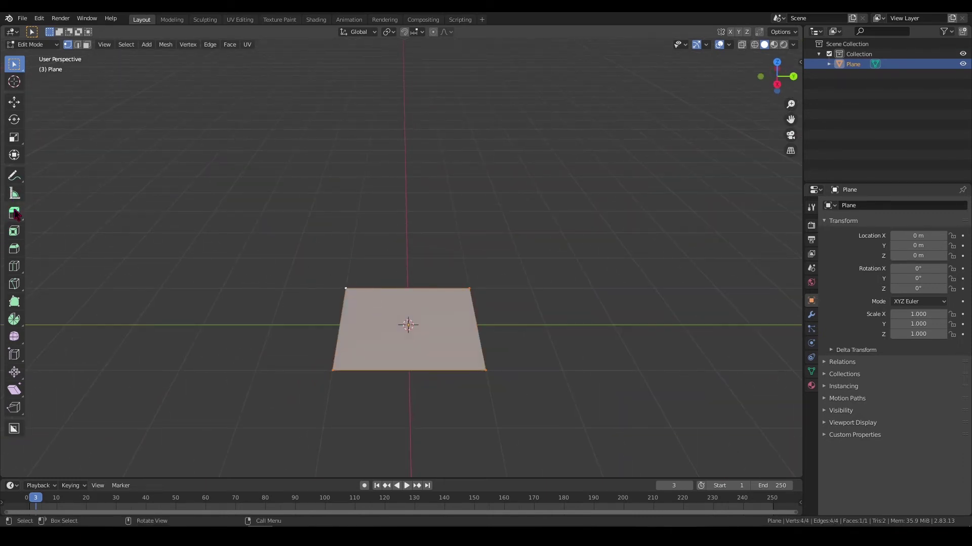
middle_click_drag(310, 264, 549, 289)
key("alt+a")
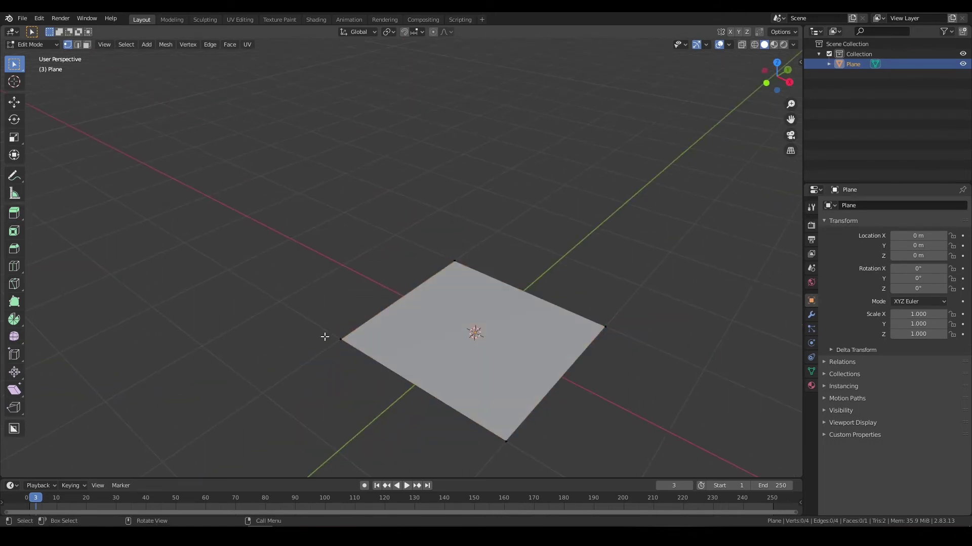
key("c")
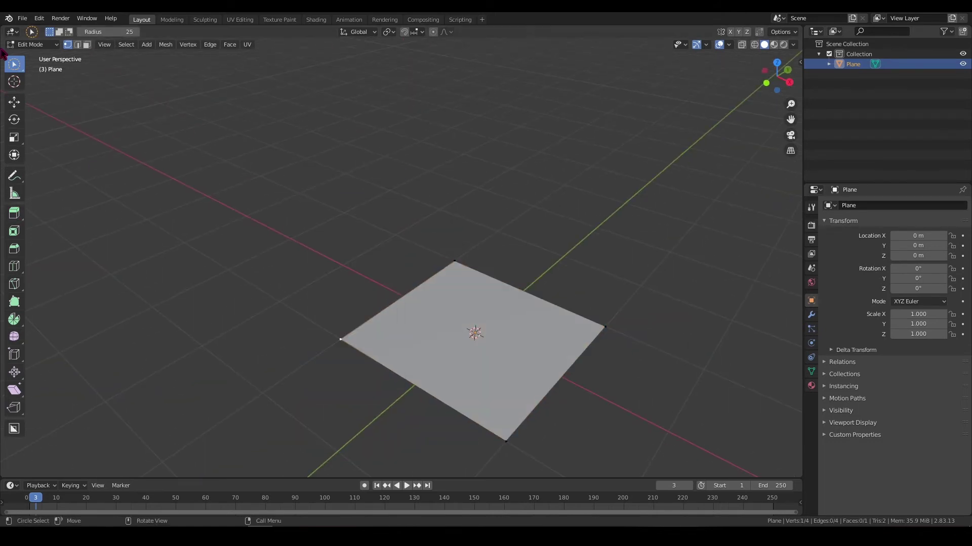
left_click_drag(14, 64, 44, 82)
left_click(44, 82)
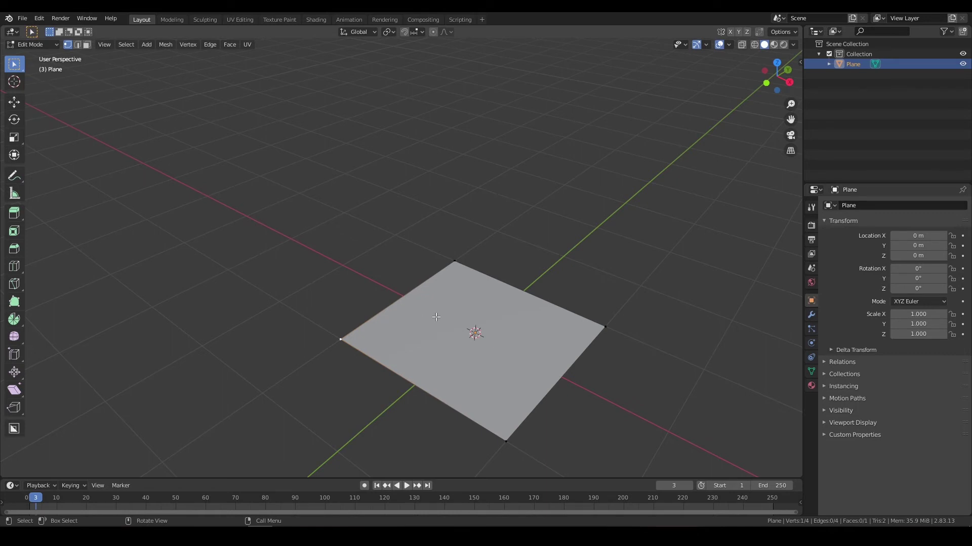
- Extrude the left corner vertex upward, then undo it
scroll(455, 323, "down", 1)
left_click(350, 326)
key("e")
left_click(376, 207)
key("ctrl+z")
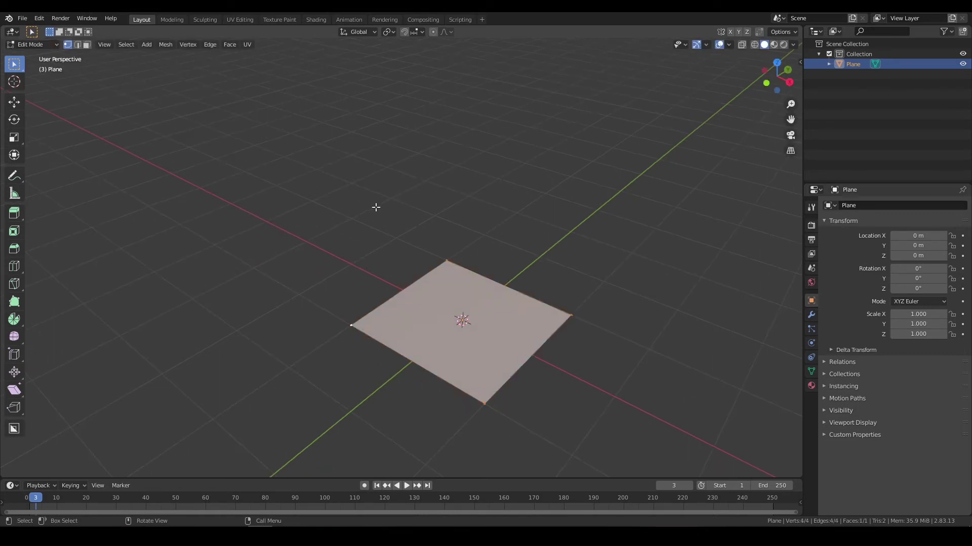
- Merge the plane's vertices by distance, removing 0 vertices, and clear the selection
key("m")
left_click(363, 242)
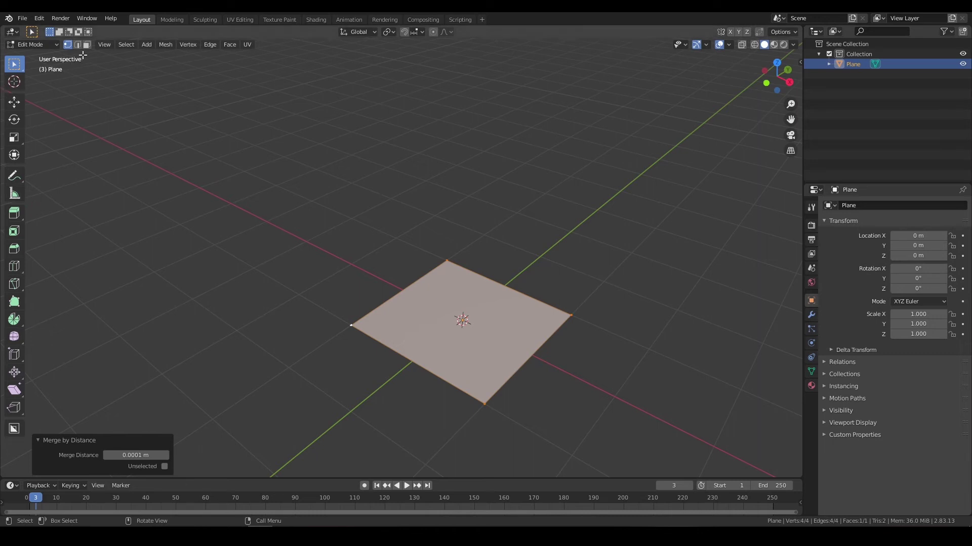
left_click(299, 287)
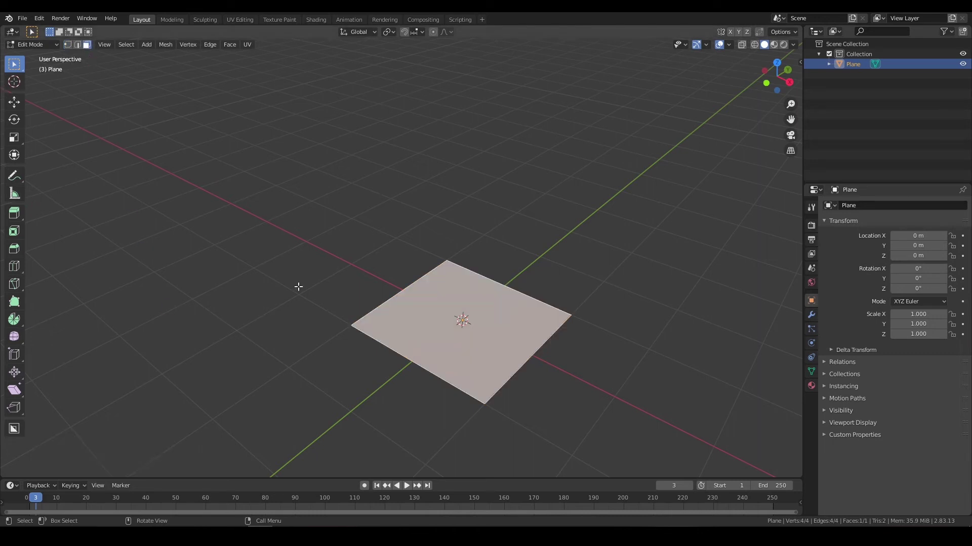
middle_click_drag(130, 261, 23, 262)
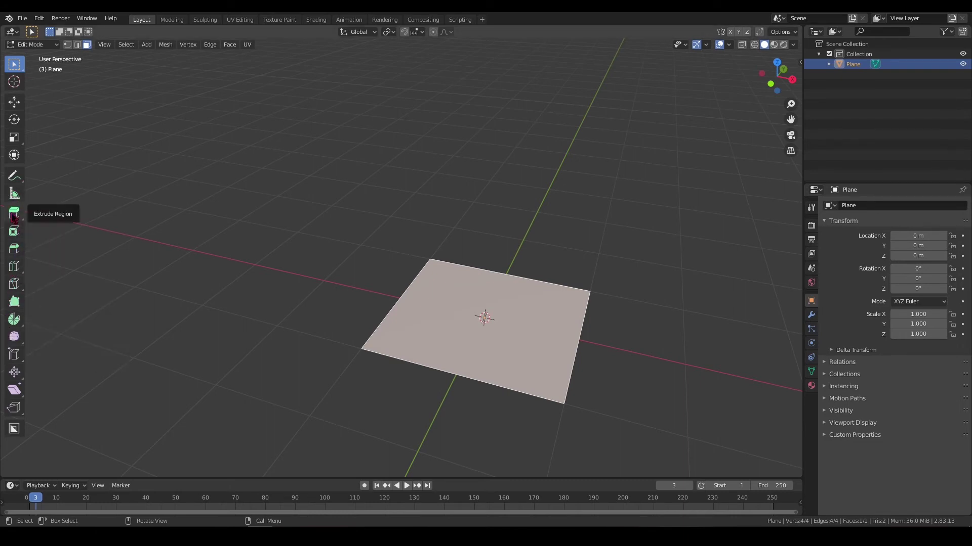
- Pull the plane up into a box with the Extrude Region gizmo
left_click(13, 217)
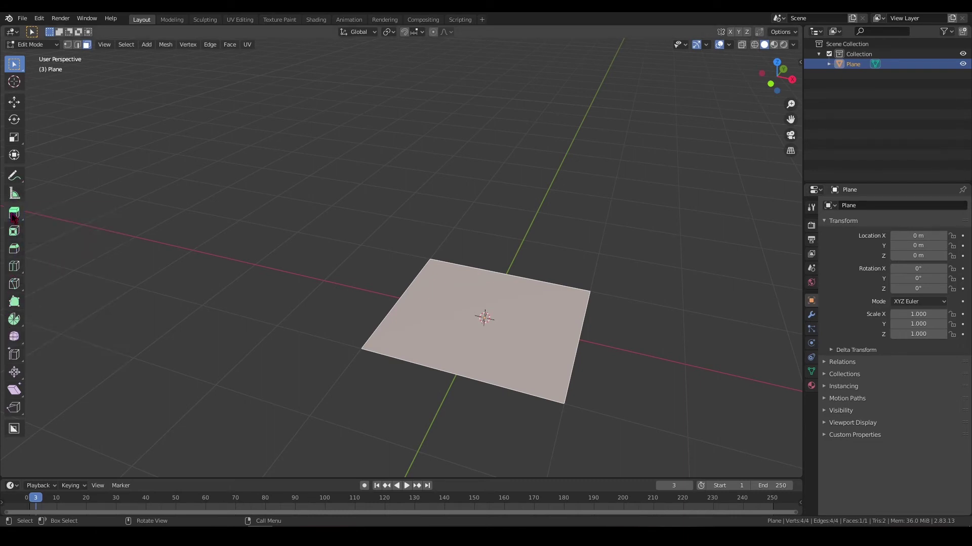
left_click(14, 218)
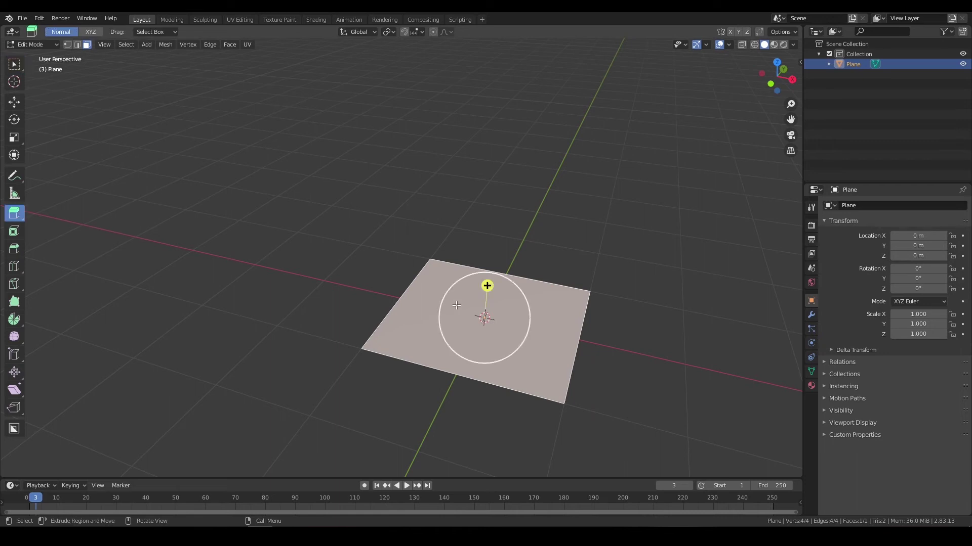
left_click_drag(487, 285, 512, 113)
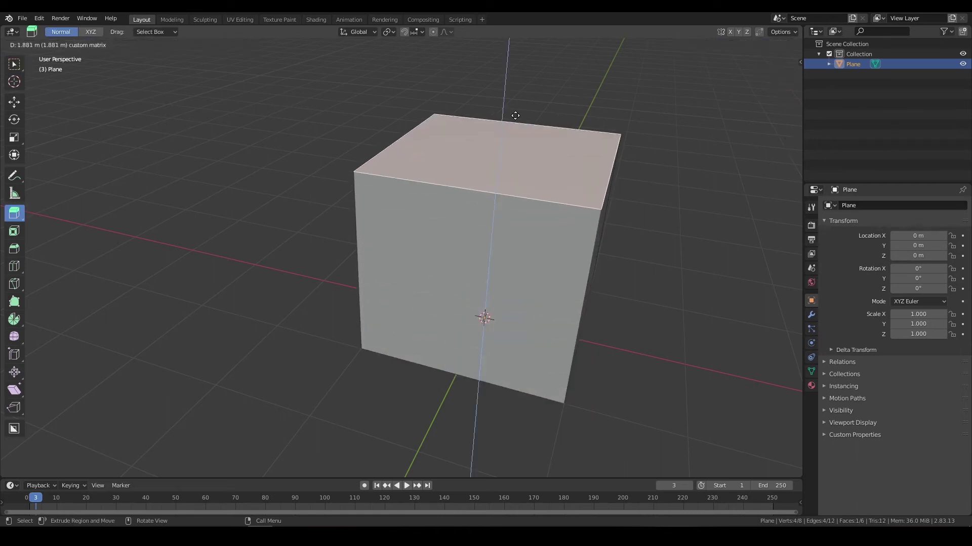
left_click(536, 133)
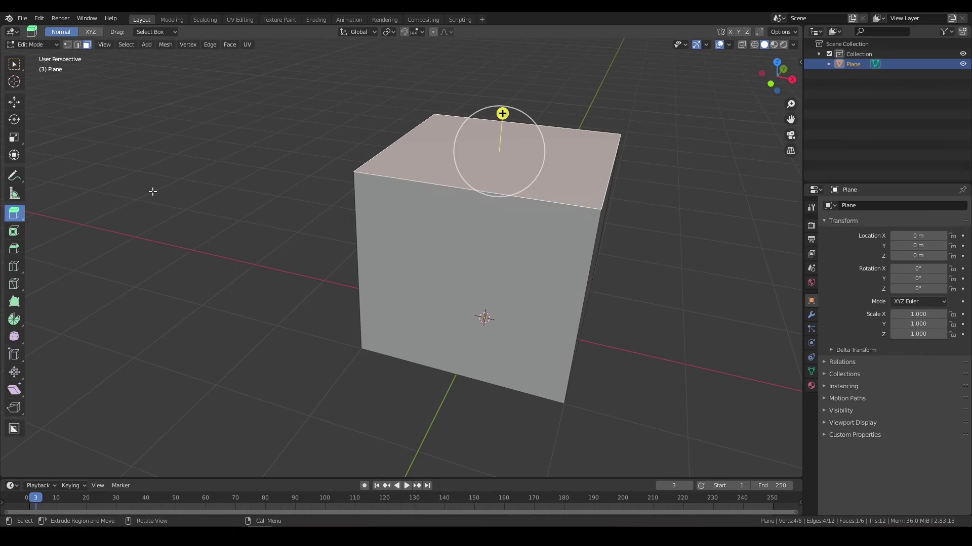
- Add the front side face to the selection and inset it deeper
left_click(23, 223)
mouse_move(611, 230)
middle_mouse_down()
mouse_move(633, 267)
mouse_move(507, 189)
middle_mouse_up()
left_click(447, 175, "shift")
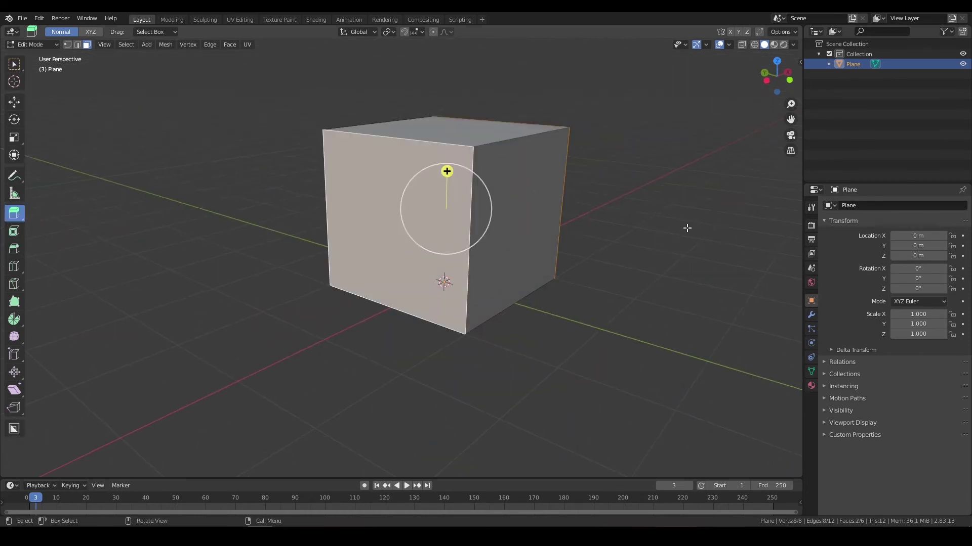
key("i")
left_click(647, 232)
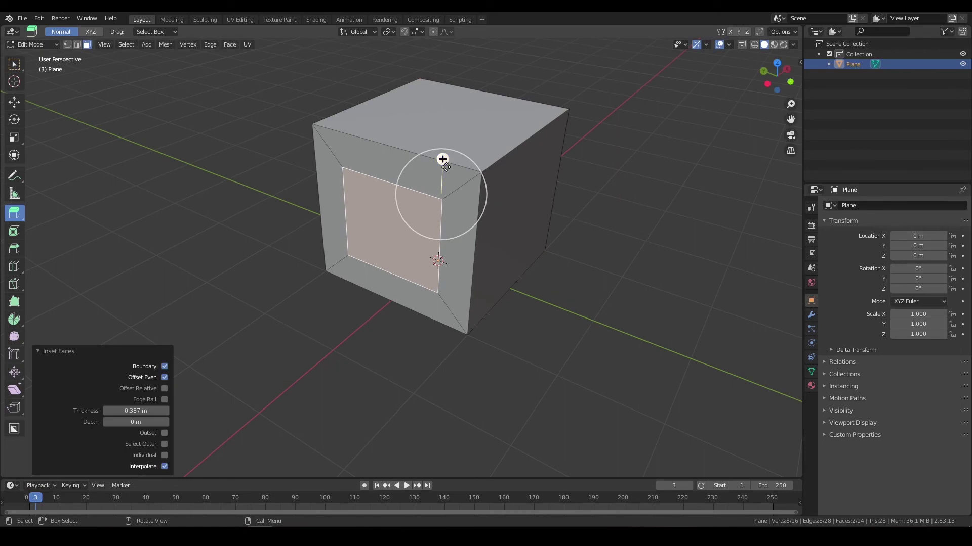
- Try extruding the inset face outward and inward, undoing both extrusions
left_click_drag(441, 158, 448, 85)
mouse_move(448, 85)
middle_mouse_down()
mouse_move(468, 124)
mouse_move(475, 178)
middle_mouse_up()
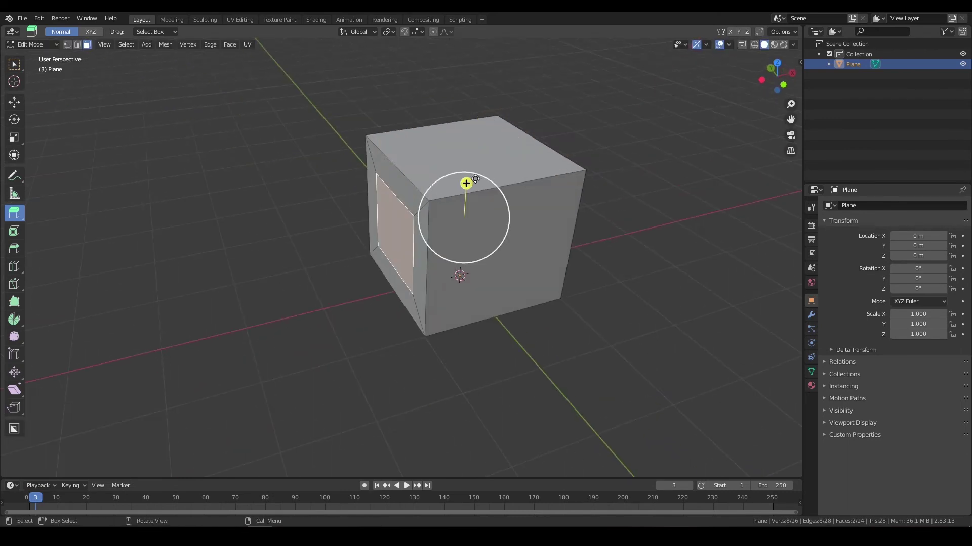
mouse_move(466, 183)
left_mouse_down()
mouse_move(467, 133)
mouse_move(390, 304)
mouse_move(511, 82)
mouse_move(574, 157)
mouse_move(422, 298)
mouse_move(441, 226)
mouse_move(418, 173)
left_mouse_up()
left_click(436, 174)
key("ctrl+z")
key("ctrl+z")
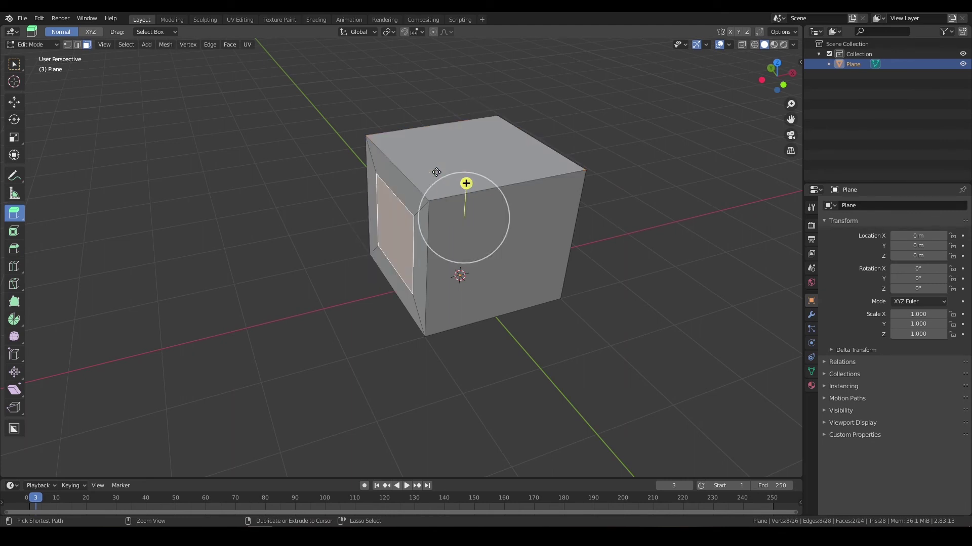
left_click_drag(466, 183, 448, 204)
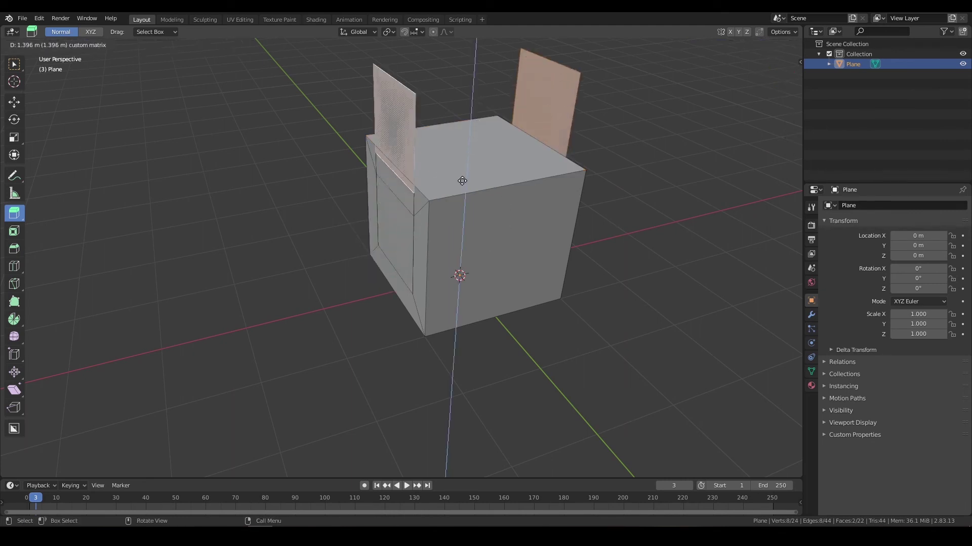
key("ctrl+z")
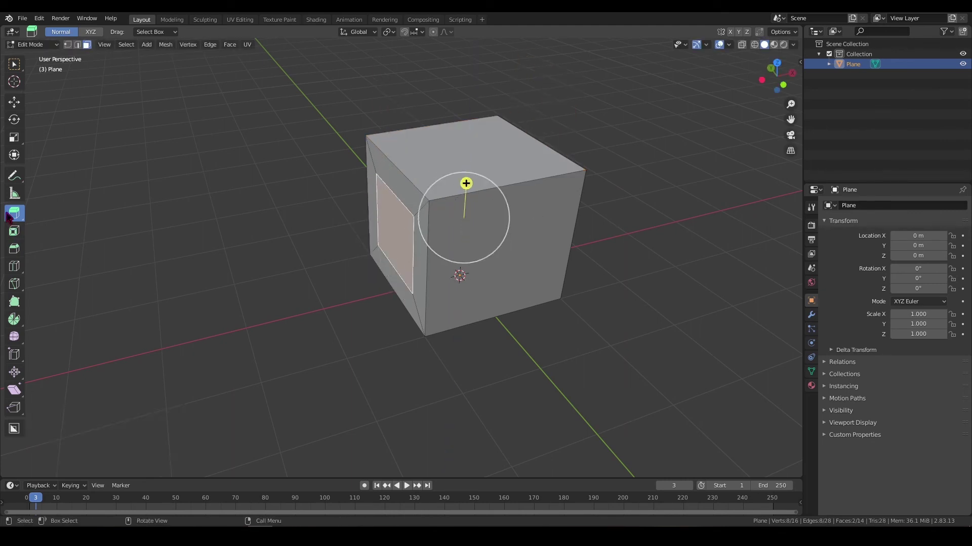
left_click(10, 220)
left_click(18, 223)
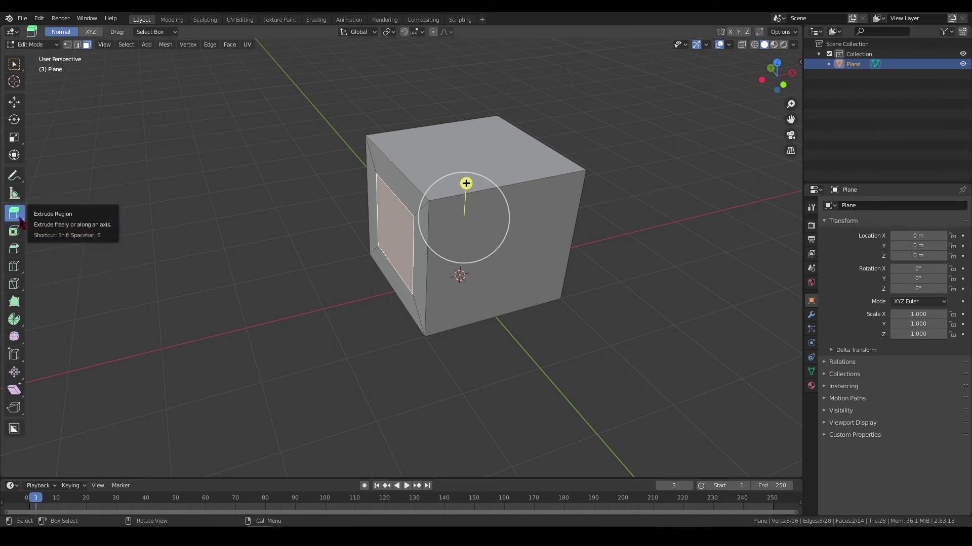
- Make Extrude Along Normals the active extrude tool and extrude the left face out
left_click(20, 223)
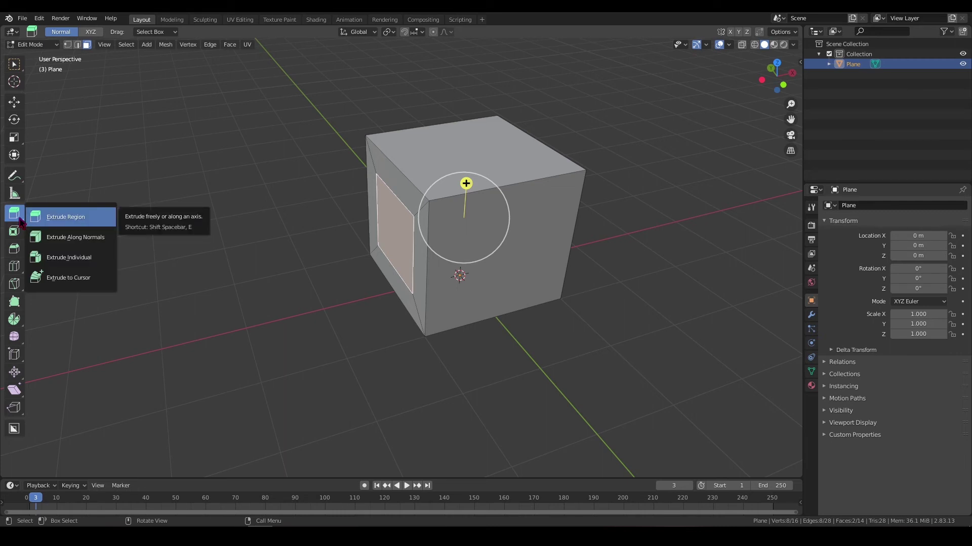
left_click(60, 238)
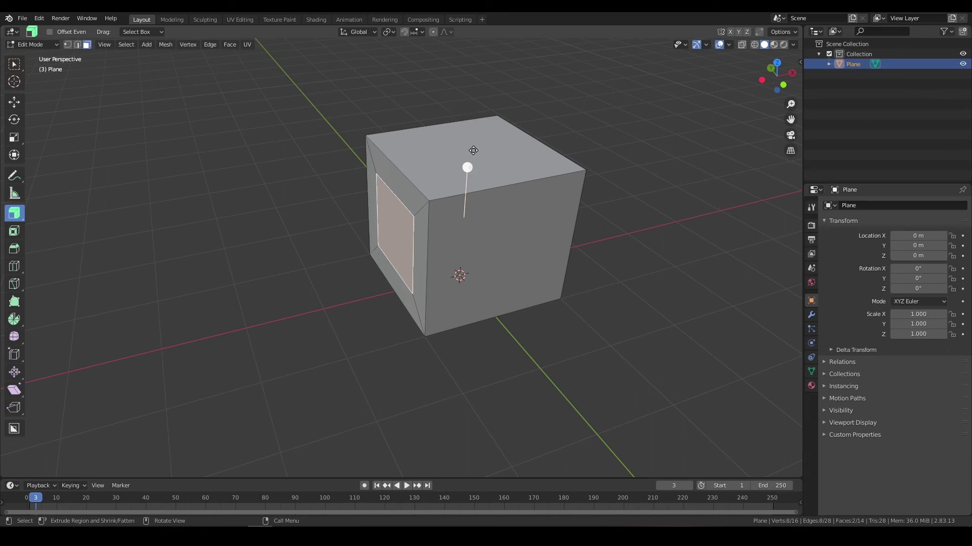
left_click_drag(474, 150, 451, 194)
scroll(451, 194, "down", 2)
left_click(446, 172)
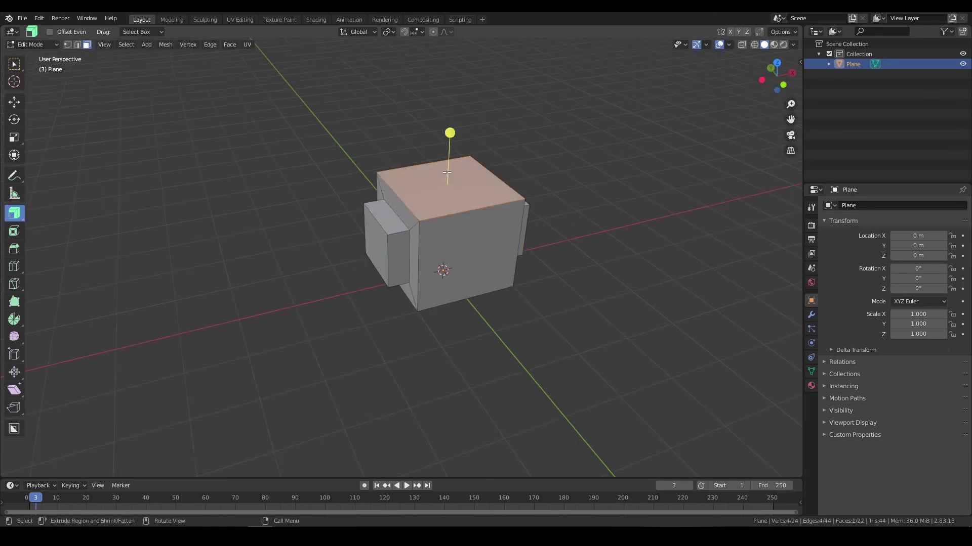
key("ctrl+z")
- Pull both side faces out into long arms, then undo the arms
mouse_move(452, 168)
left_mouse_down()
mouse_move(445, 181)
mouse_move(452, 133)
left_mouse_up()
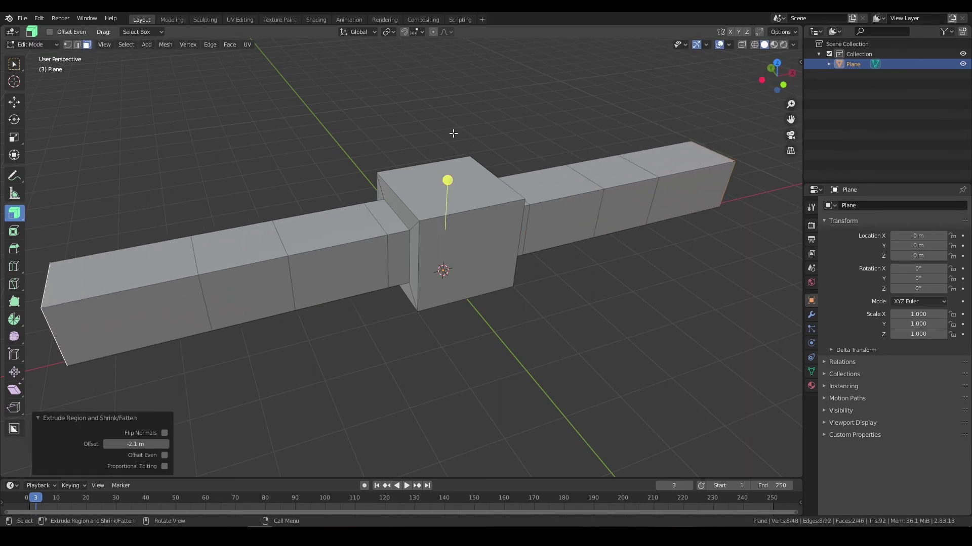
scroll(449, 182, "down", 3)
scroll(453, 147, "down", 2)
middle_click_drag(455, 137, 390, 137)
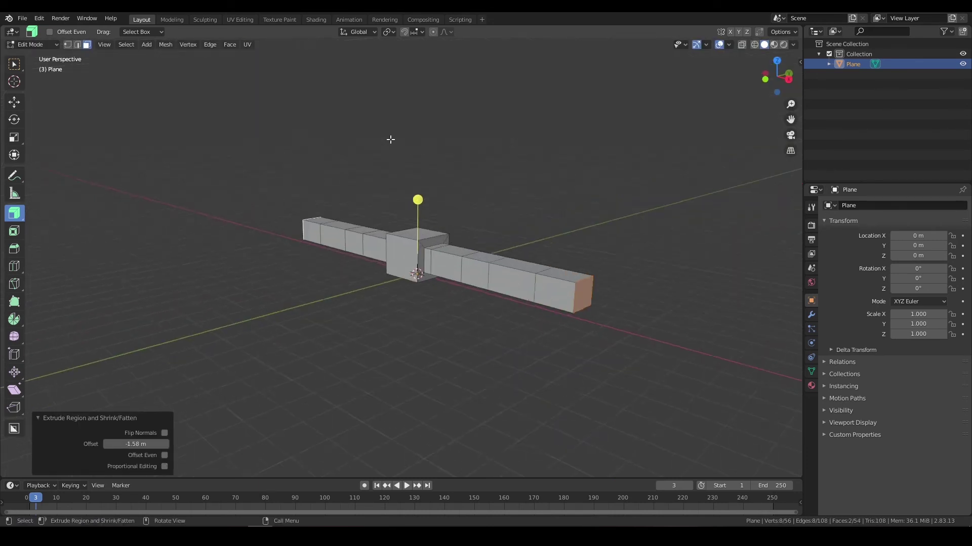
key("ctrl+z")
key("ctrl+z")
key("ctrl+z")
key("ctrl+z")
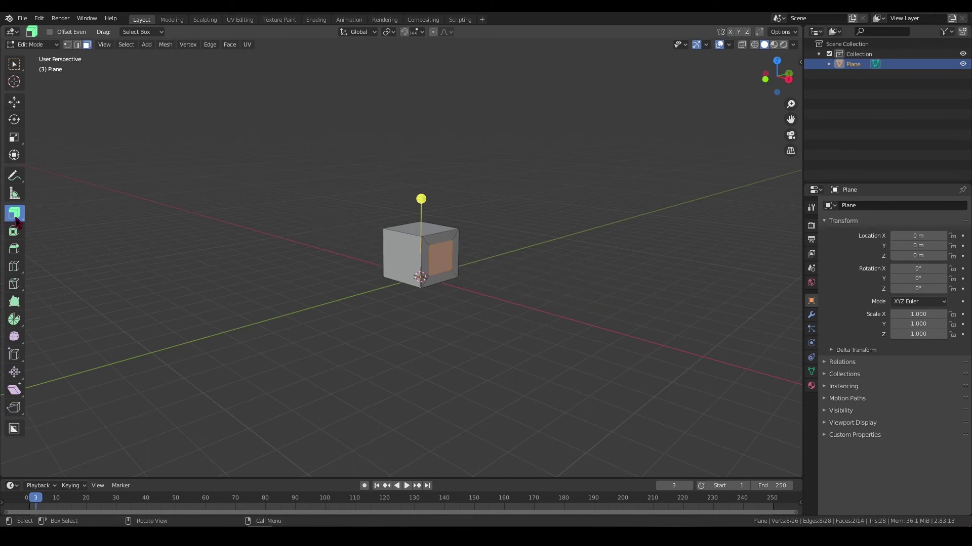
- Switch the extrude tool to Extrude Individual Faces, try a cross-shaped extrusion of all faces, then undo it
right_click(17, 221)
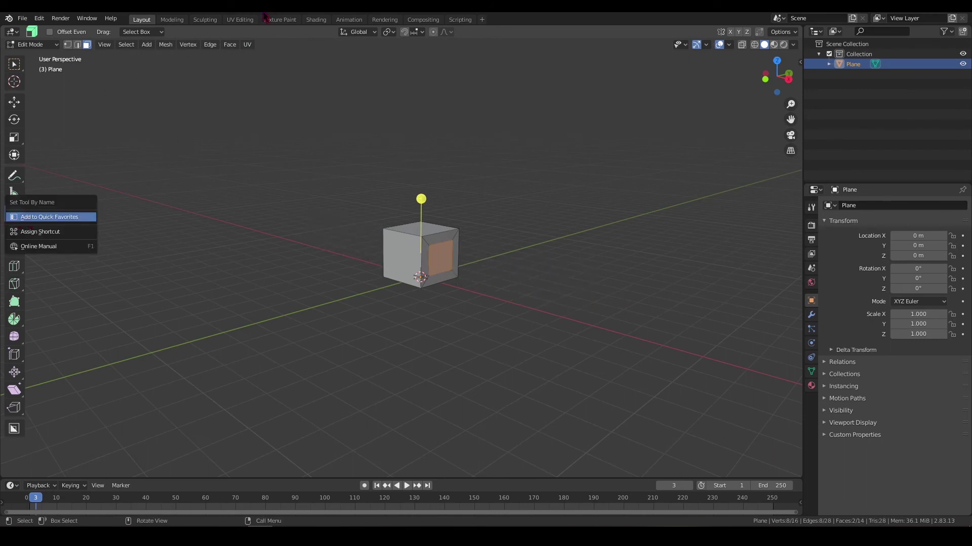
key("a")
scroll(276, 234, "up", 1)
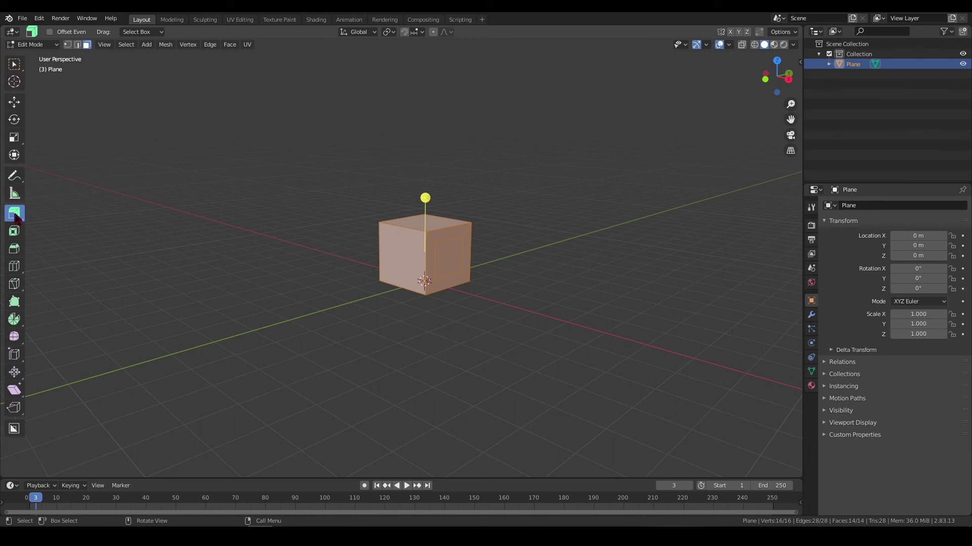
left_click_drag(17, 219, 56, 253)
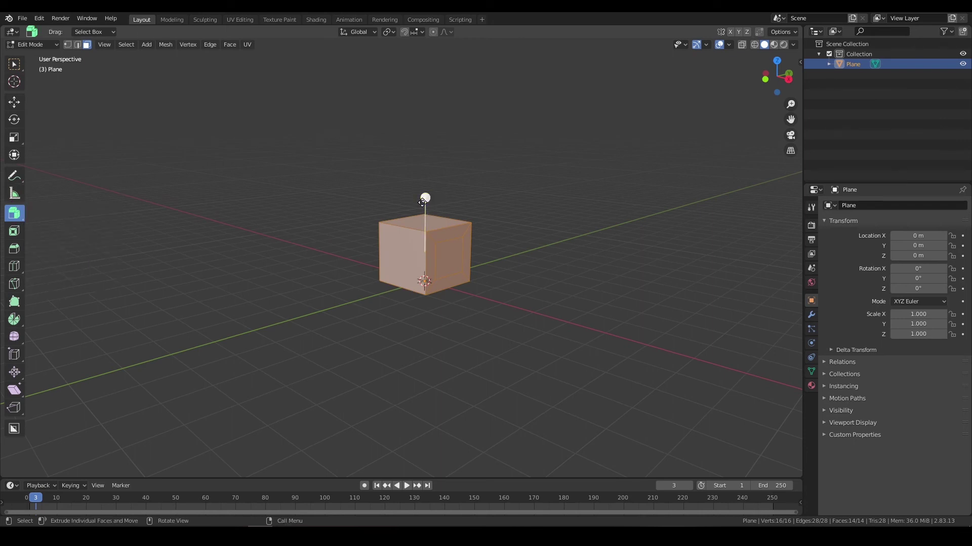
mouse_move(423, 191)
left_mouse_down()
mouse_move(407, 276)
mouse_move(432, 208)
mouse_move(439, 148)
left_mouse_up()
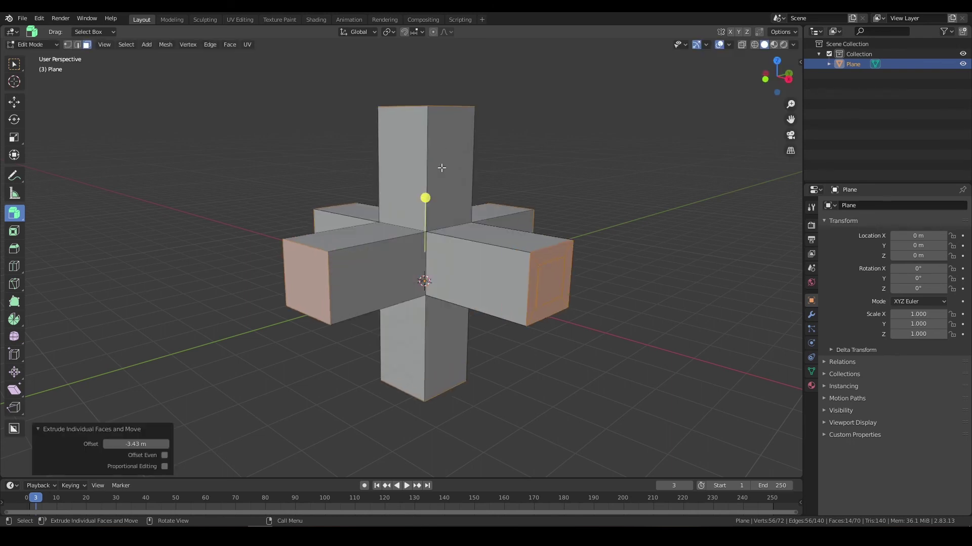
middle_click_drag(441, 168, 508, 173)
key("ctrl+z")
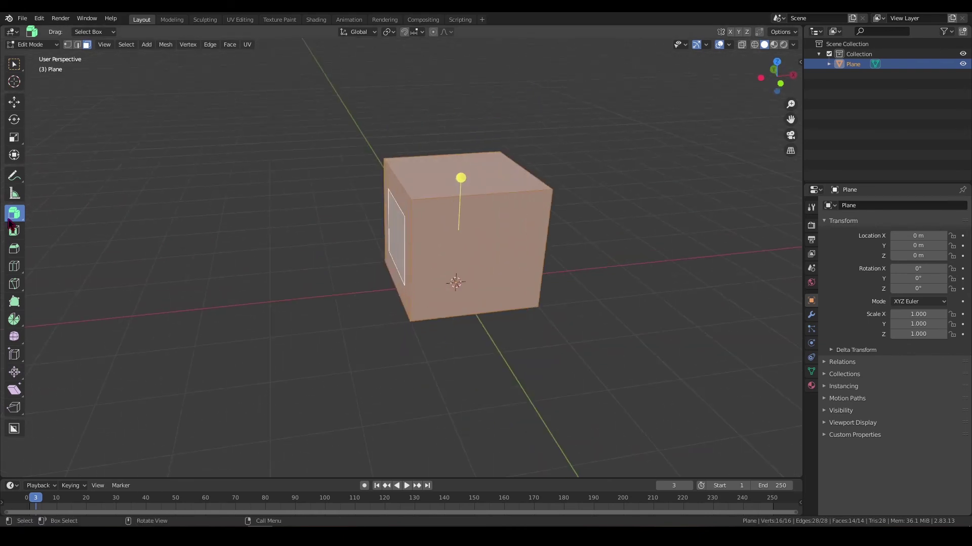
- Switch to Extrude to Cursor and extrude three cube copies to new spots around the scene
left_click_drag(15, 218, 60, 215)
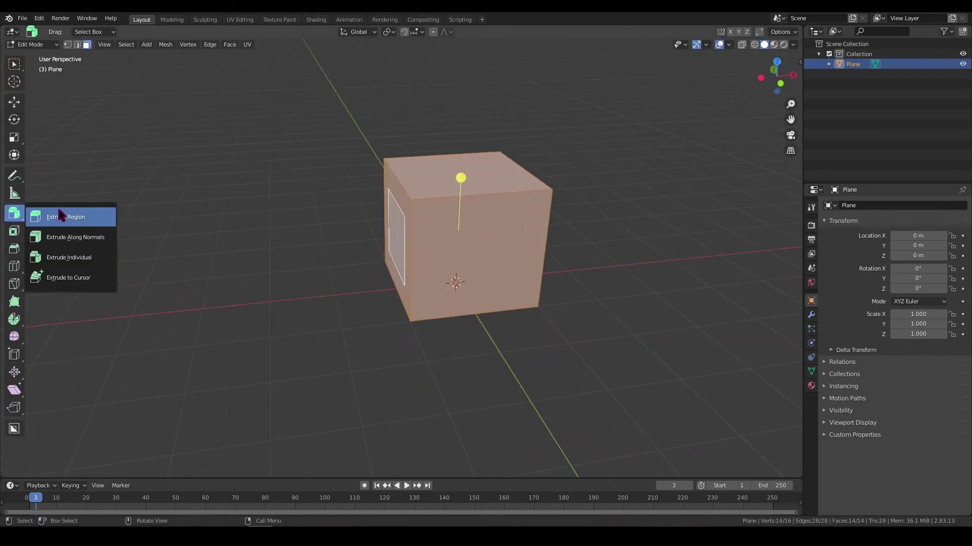
left_click(71, 282)
scroll(456, 282, "down", 3)
mouse_move(456, 282)
middle_mouse_down()
mouse_move(302, 219)
mouse_move(422, 278)
middle_mouse_up()
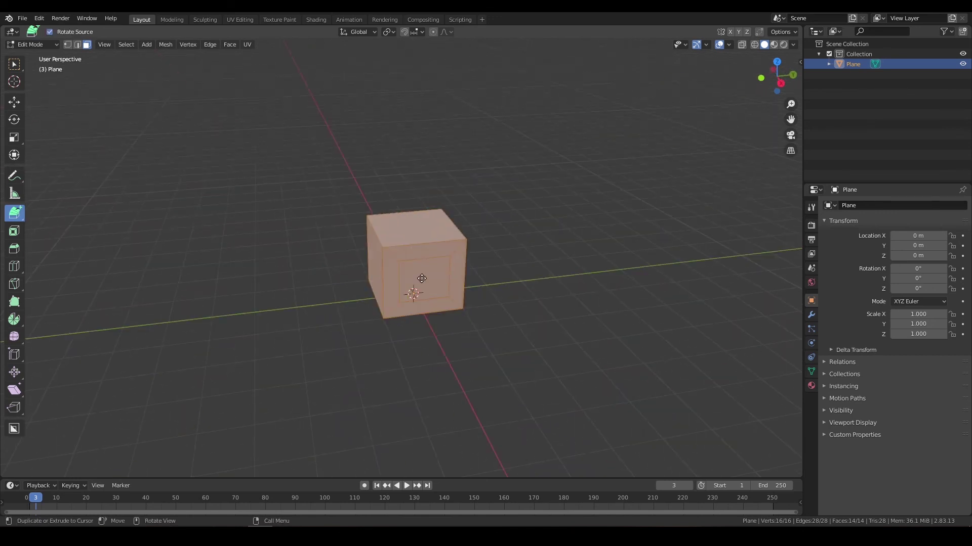
mouse_move(421, 278)
left_mouse_down()
mouse_move(615, 205)
mouse_move(300, 163)
mouse_move(414, 183)
mouse_move(549, 113)
mouse_move(304, 87)
mouse_move(161, 202)
left_mouse_up()
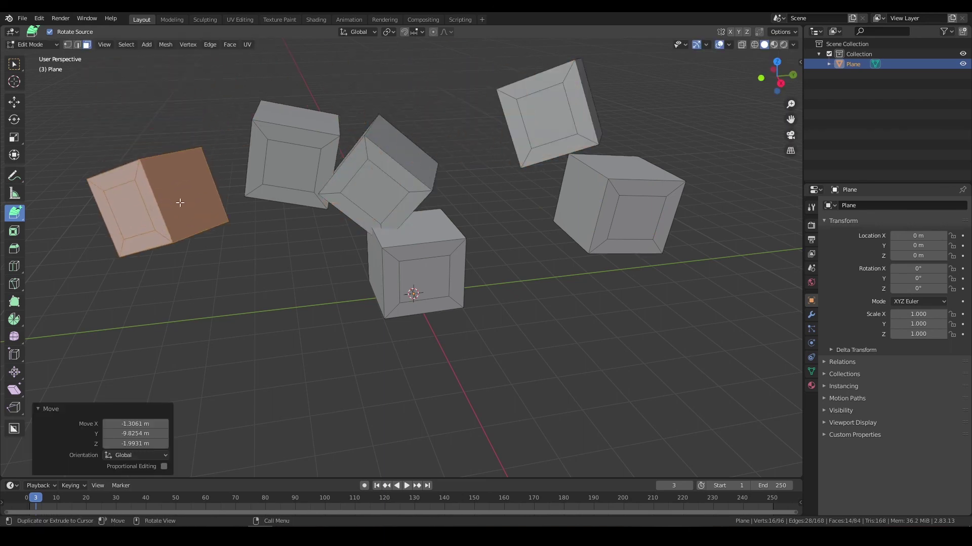
middle_click_drag(180, 203, 290, 231)
left_click_drag(260, 271, 224, 243)
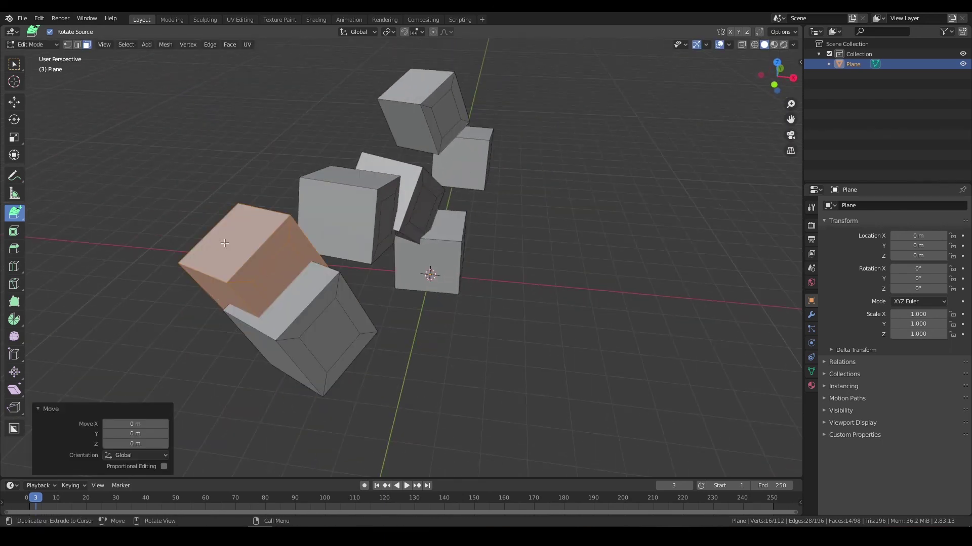
left_click_drag(101, 77, 84, 128)
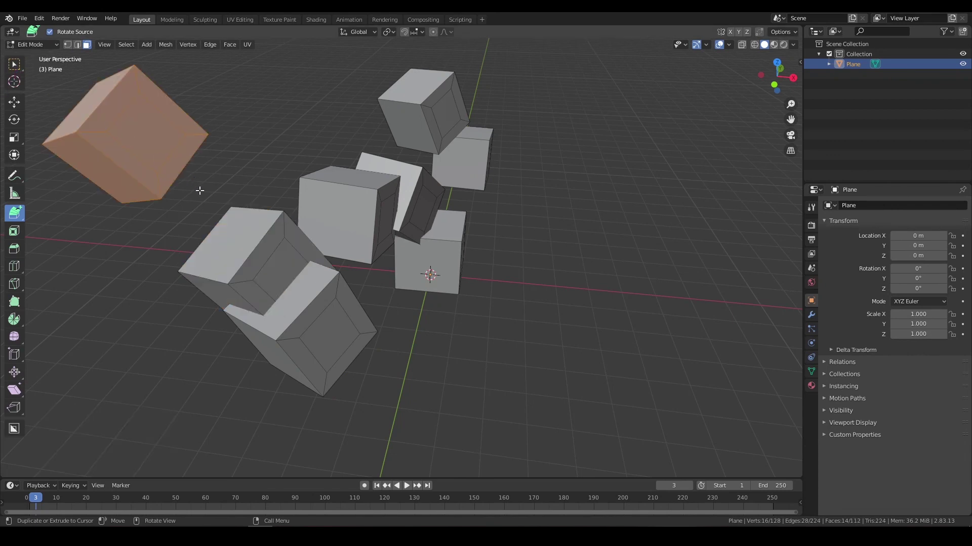
- Select the lower-left cube's top face and region-extrude it upward into a chain of blocks
left_click(18, 66)
left_click(229, 254)
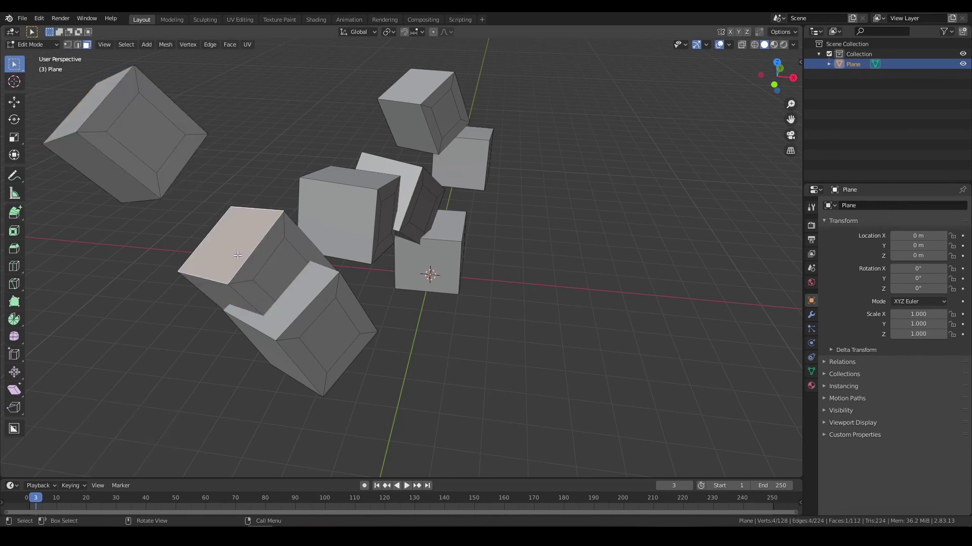
left_click(14, 212)
mouse_move(225, 243)
left_mouse_down()
mouse_move(298, 98)
mouse_move(624, 204)
mouse_move(586, 362)
left_mouse_up()
mouse_move(585, 362)
middle_mouse_down()
mouse_move(523, 300)
mouse_move(528, 338)
middle_mouse_up()
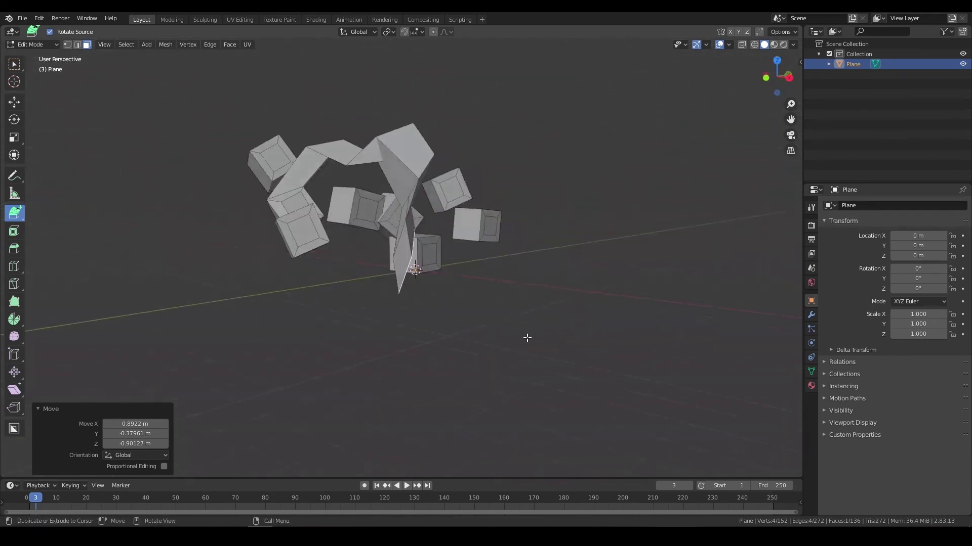
left_click_drag(408, 297, 546, 275)
- Extend the winding block chain with several more extrusions, upward, left and right
middle_click_drag(536, 223, 367, 282)
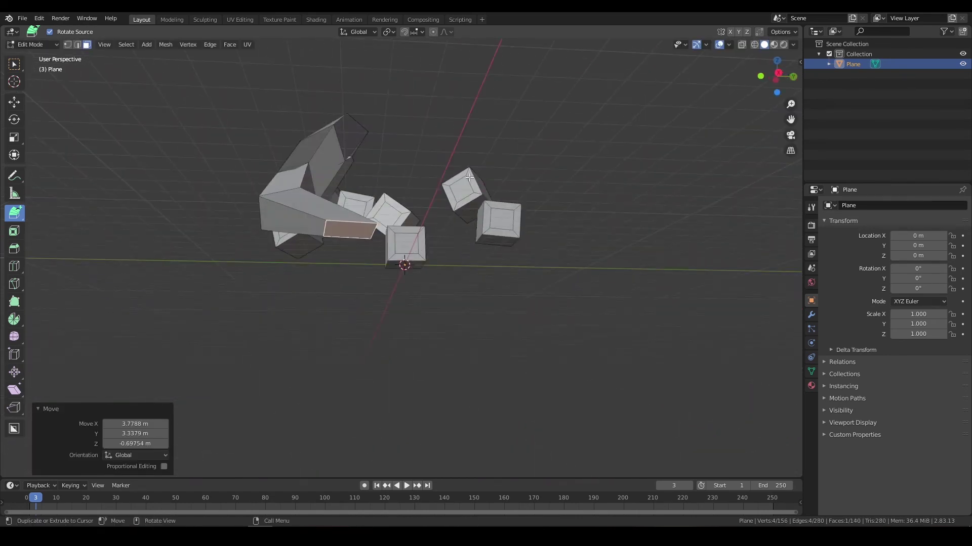
mouse_move(337, 297)
left_mouse_down()
mouse_move(397, 274)
mouse_move(382, 99)
mouse_move(445, 167)
left_mouse_up()
middle_click_drag(445, 167, 303, 228)
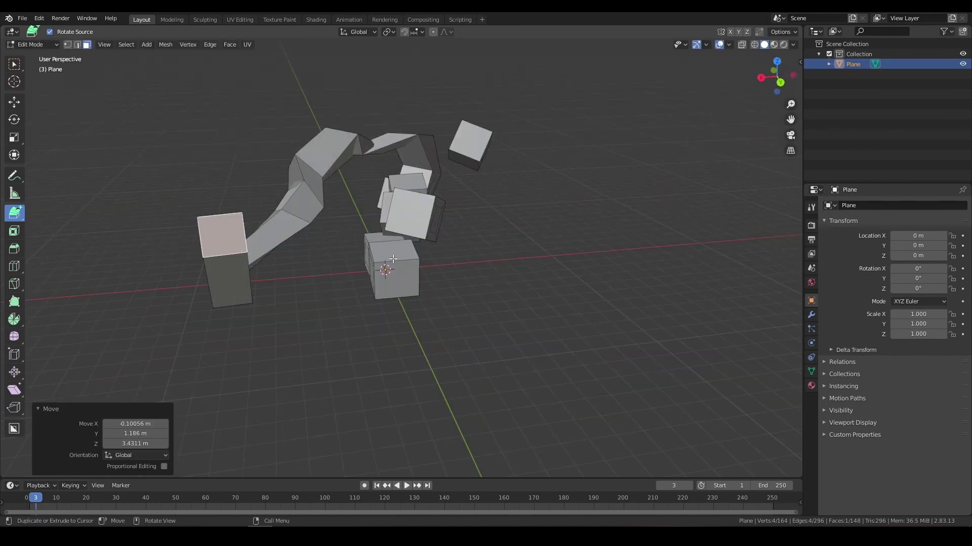
mouse_move(228, 223)
left_mouse_down()
mouse_move(216, 233)
mouse_move(216, 205)
left_mouse_up()
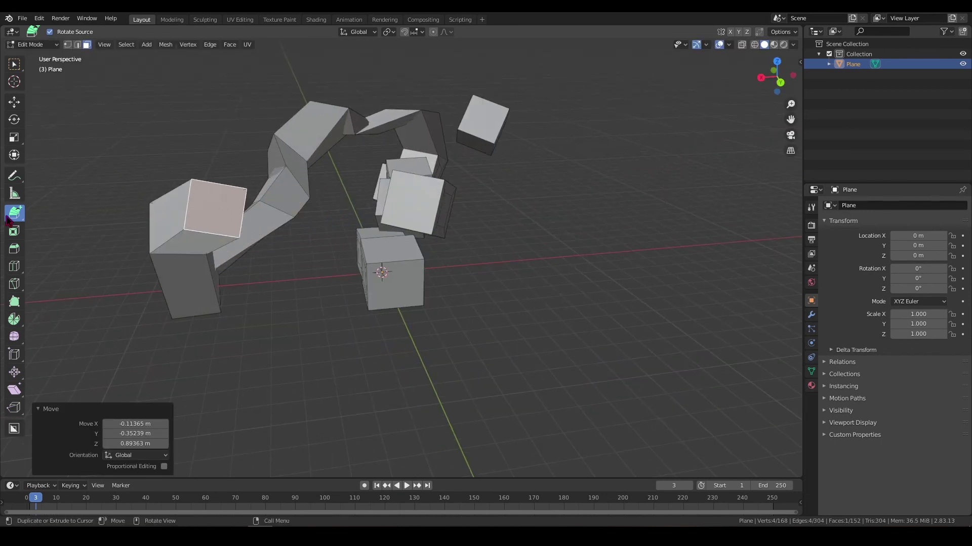
middle_click_drag(162, 213, 232, 224)
mouse_move(268, 241)
left_mouse_down()
mouse_move(327, 256)
mouse_move(381, 246)
left_mouse_up()
mouse_move(381, 246)
middle_mouse_down()
mouse_move(564, 283)
mouse_move(632, 266)
middle_mouse_up()
- Return to Object Mode and delete the block-tangle Plane object with X, leaving 0 objects
key("Tab")
scroll(576, 283, "down", 5)
key("x")
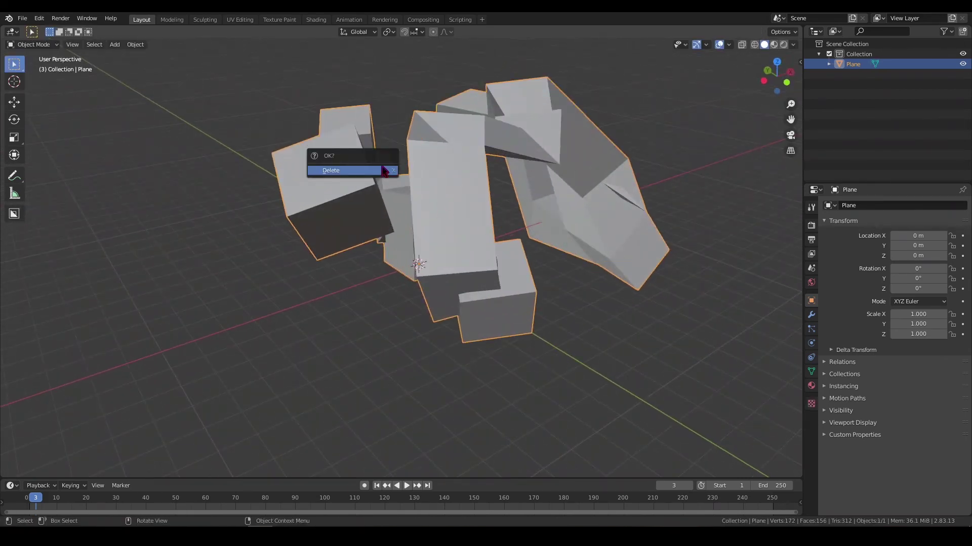
left_click(384, 170)
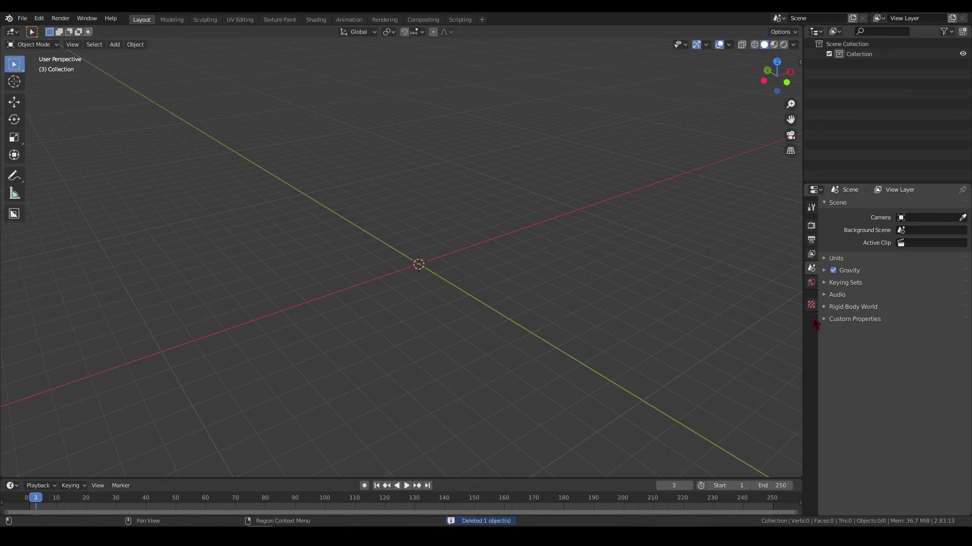